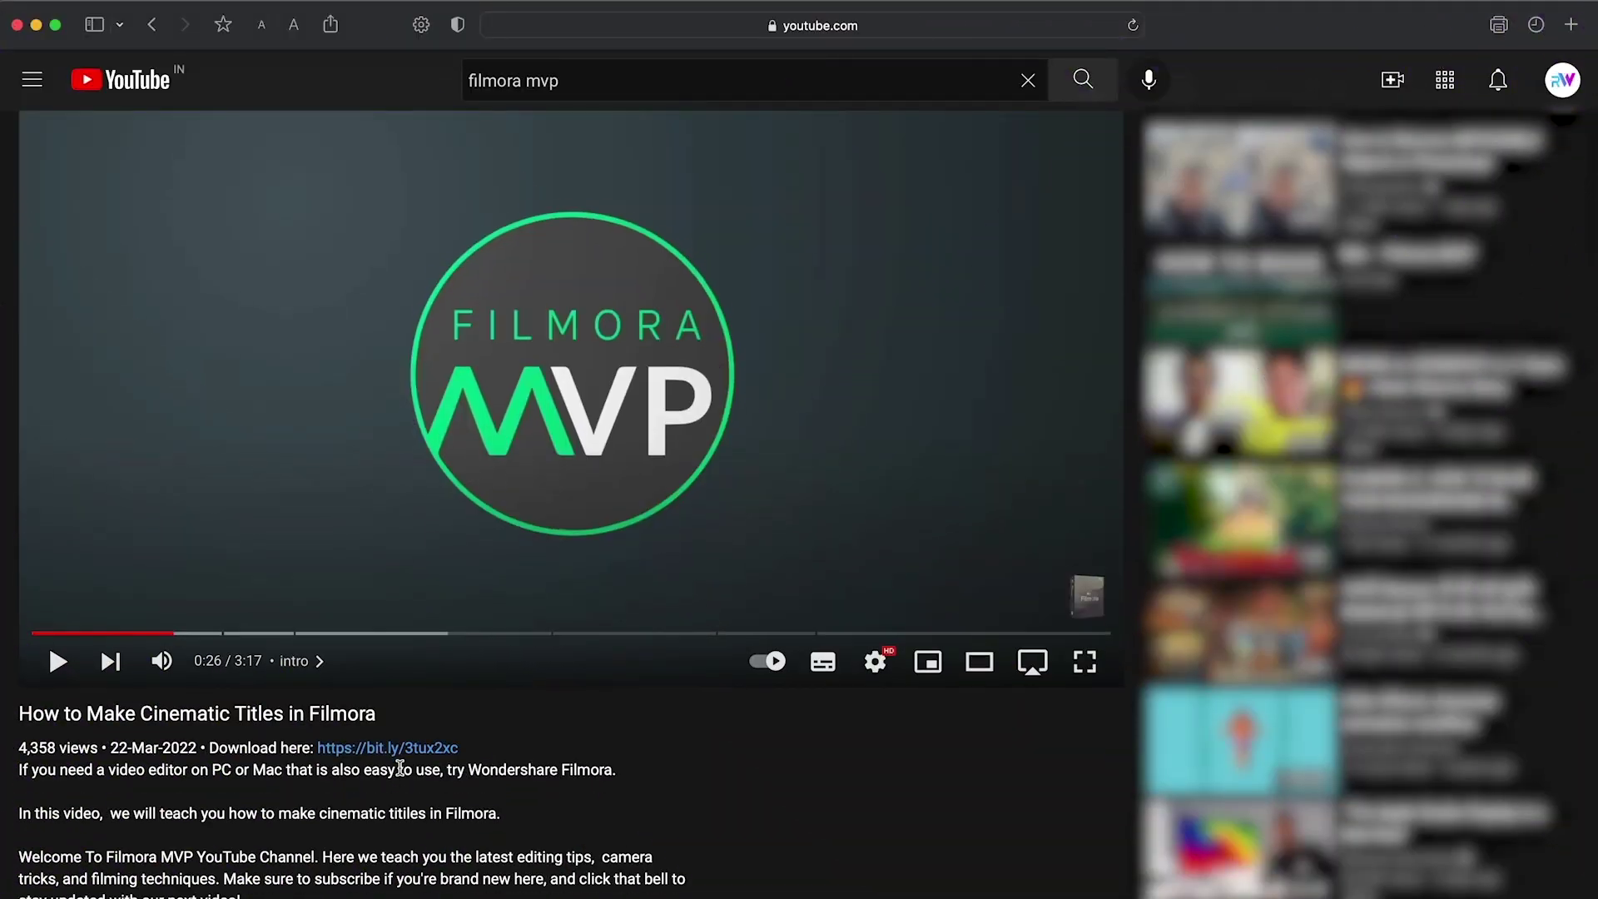
scroll(400, 769, "down", 5)
scroll(400, 769, "down", 2)
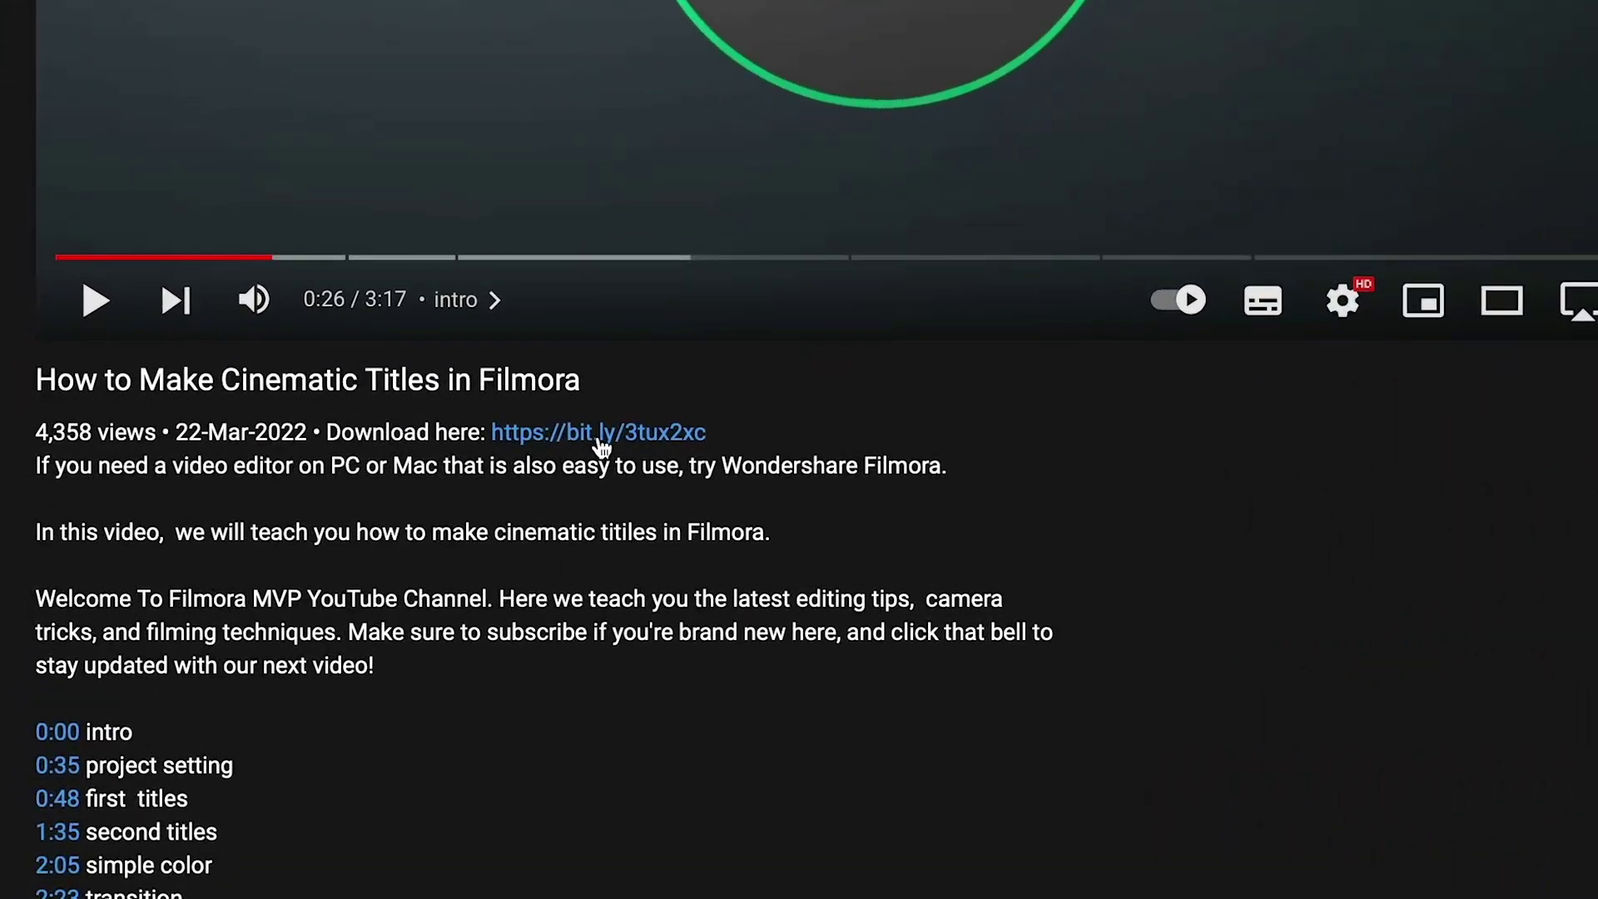
- Download the Filmora installer in Safari from the bit.ly link
left_click(597, 437)
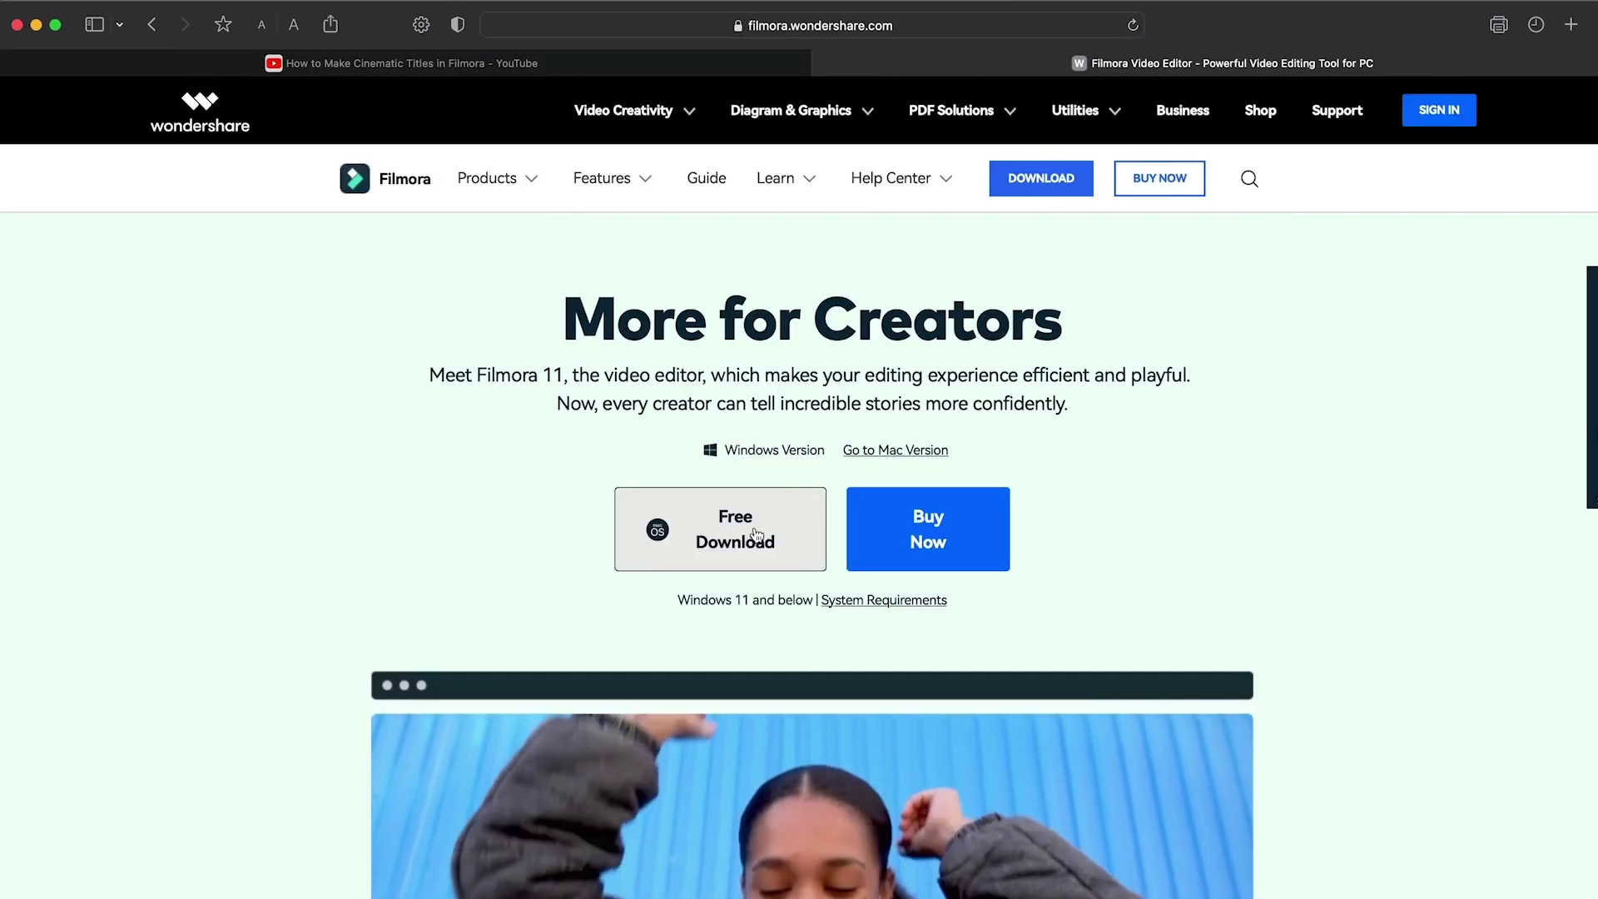
left_click(690, 561)
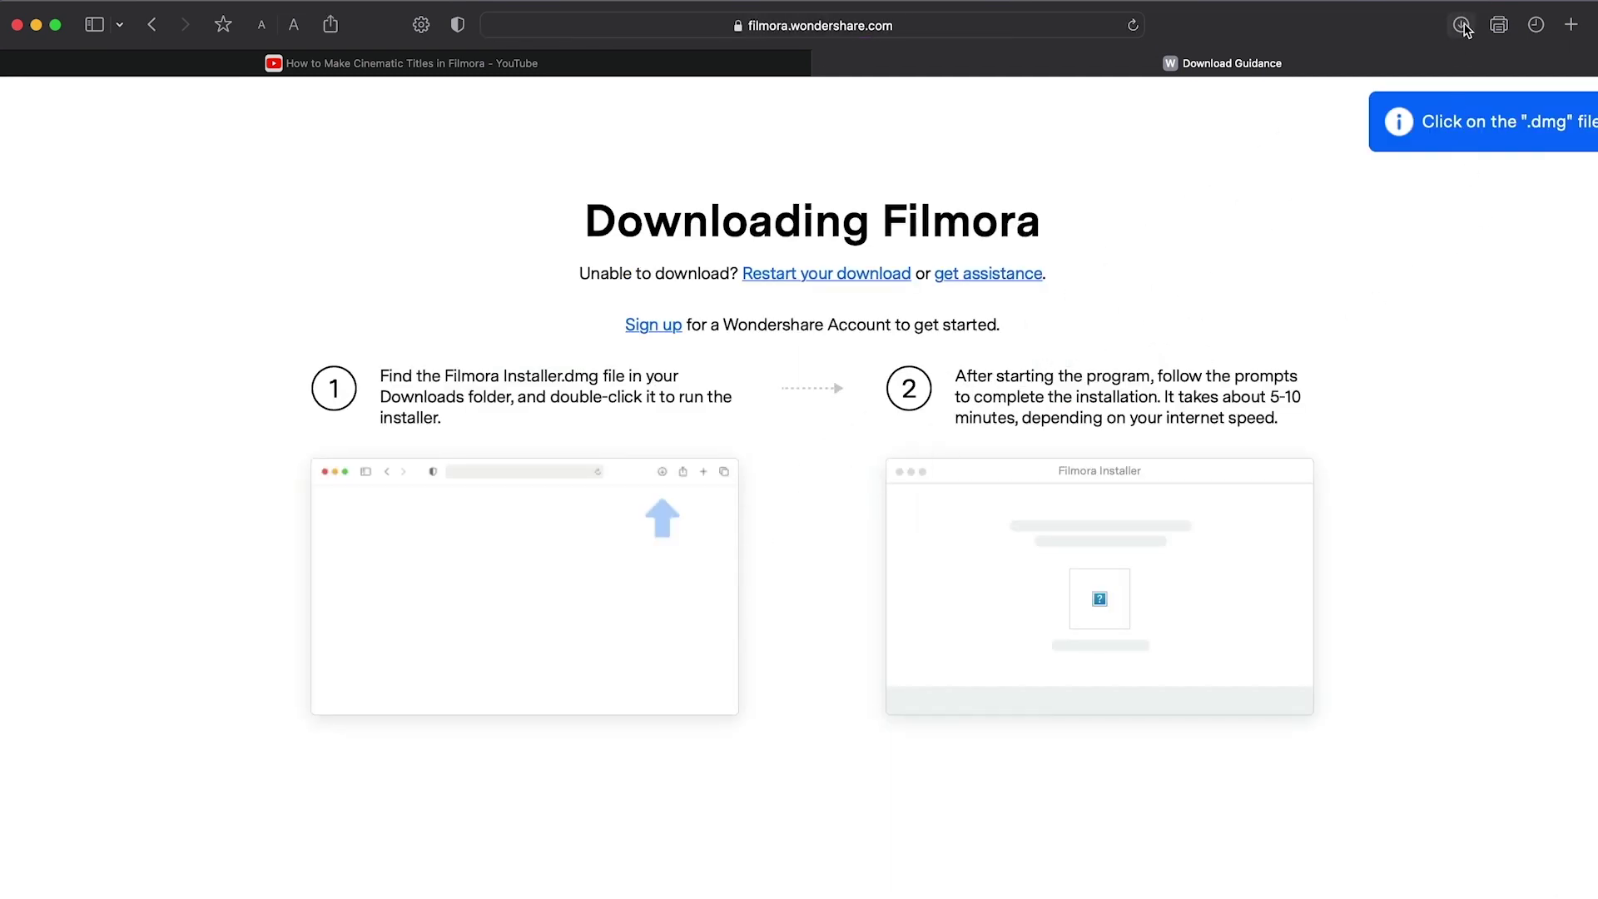
left_click(1462, 24)
- Open the downloaded Filmora .dmg, accept the license, and launch the installer
double_click(1434, 121)
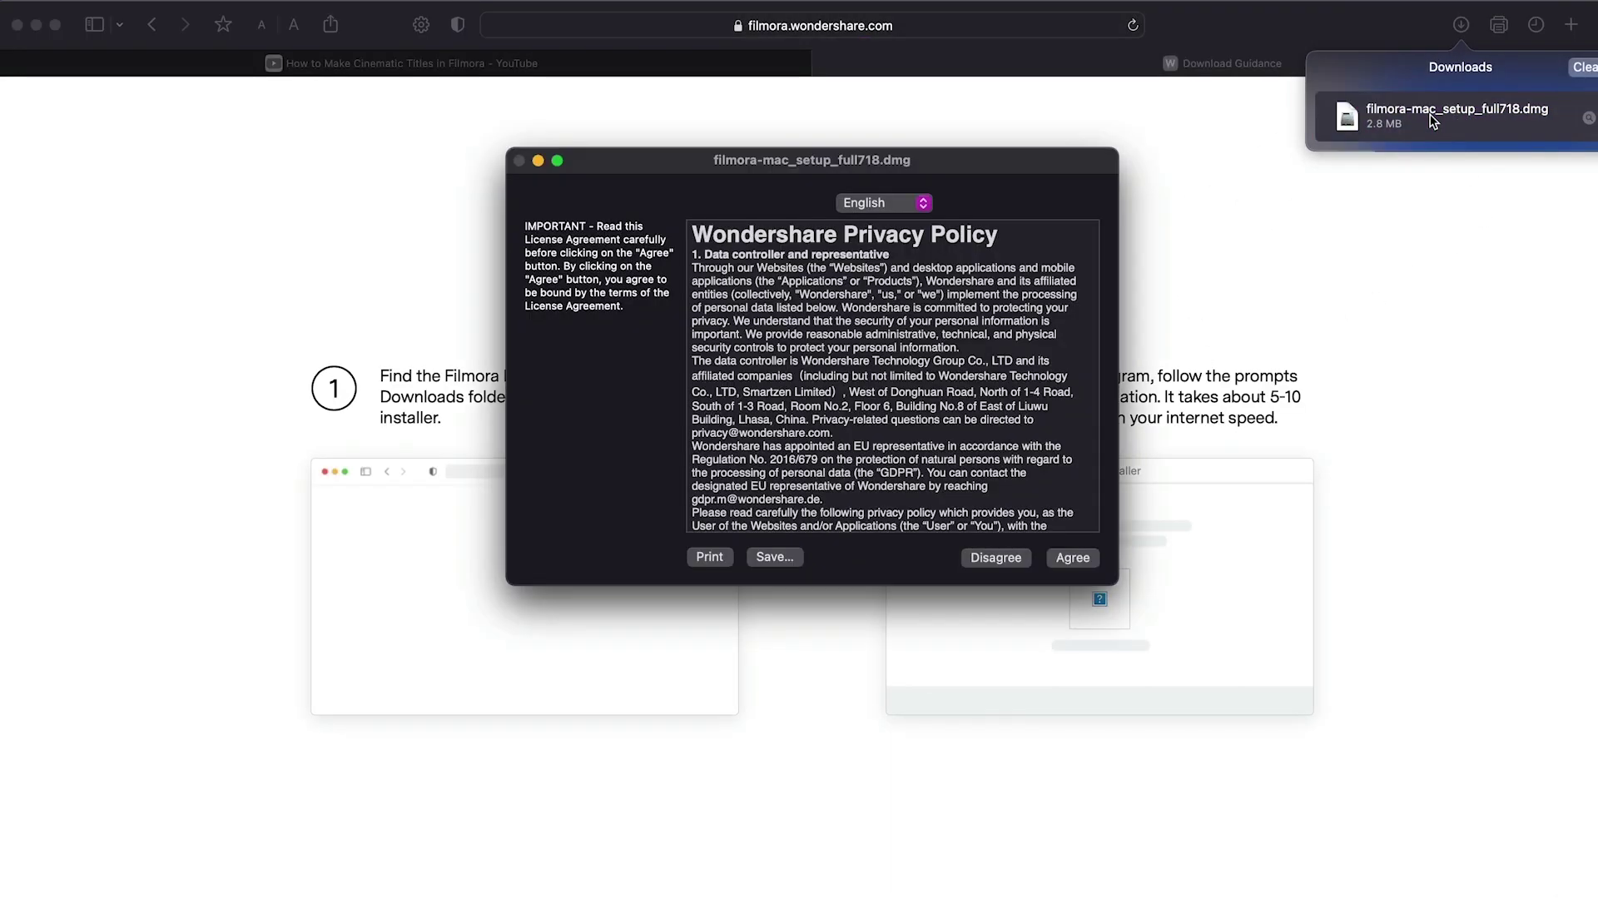
left_click(1072, 557)
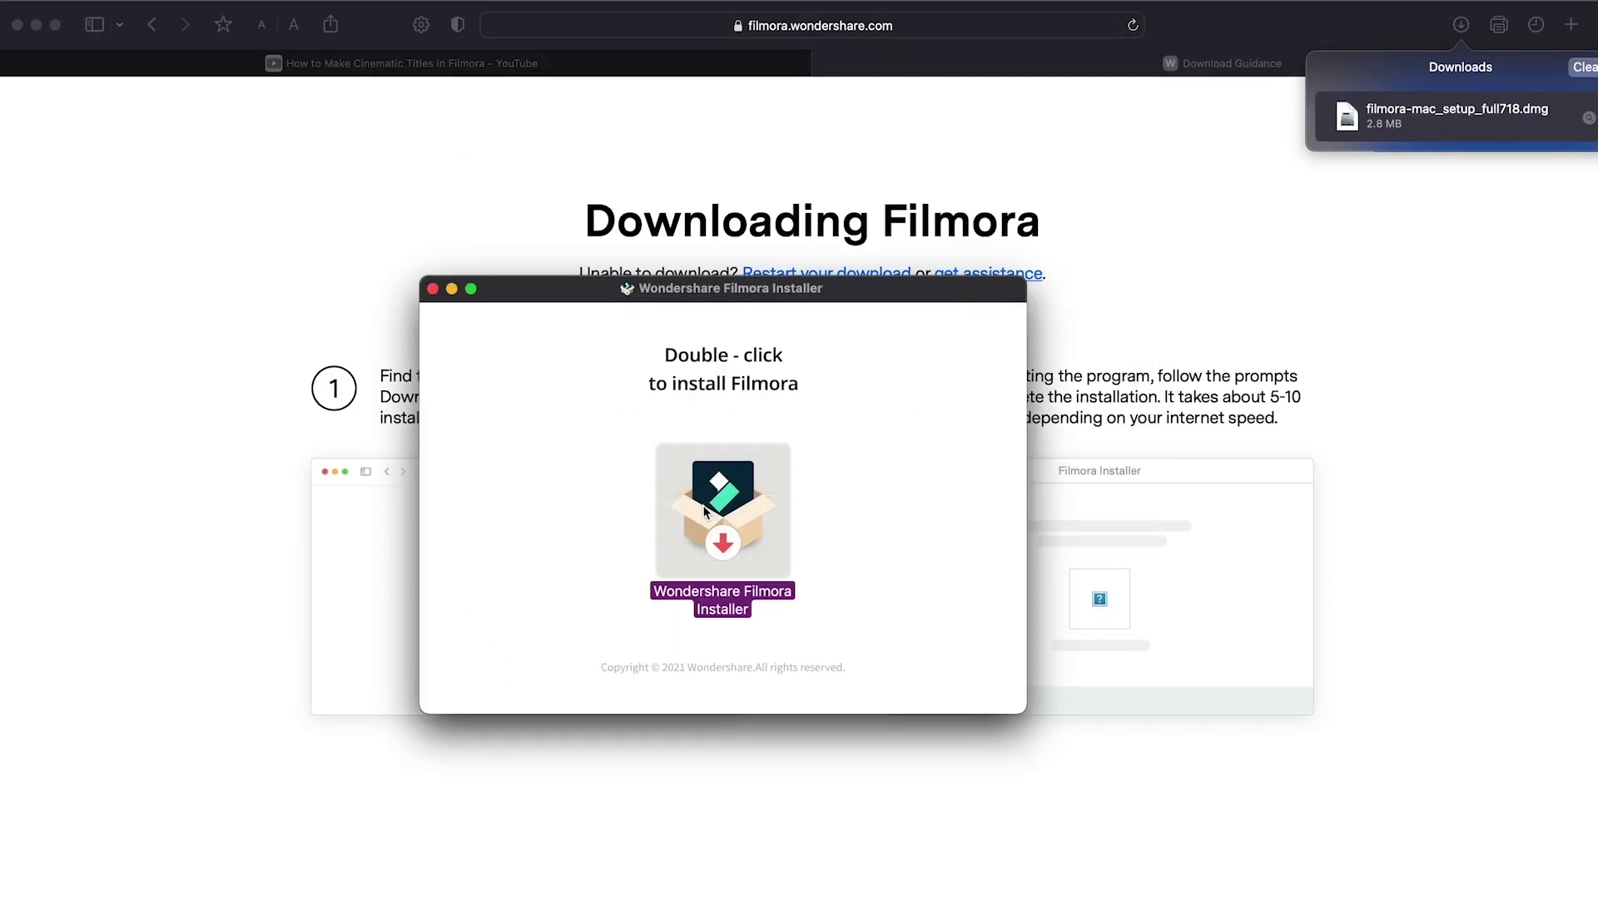
double_click(720, 536)
left_click(943, 405)
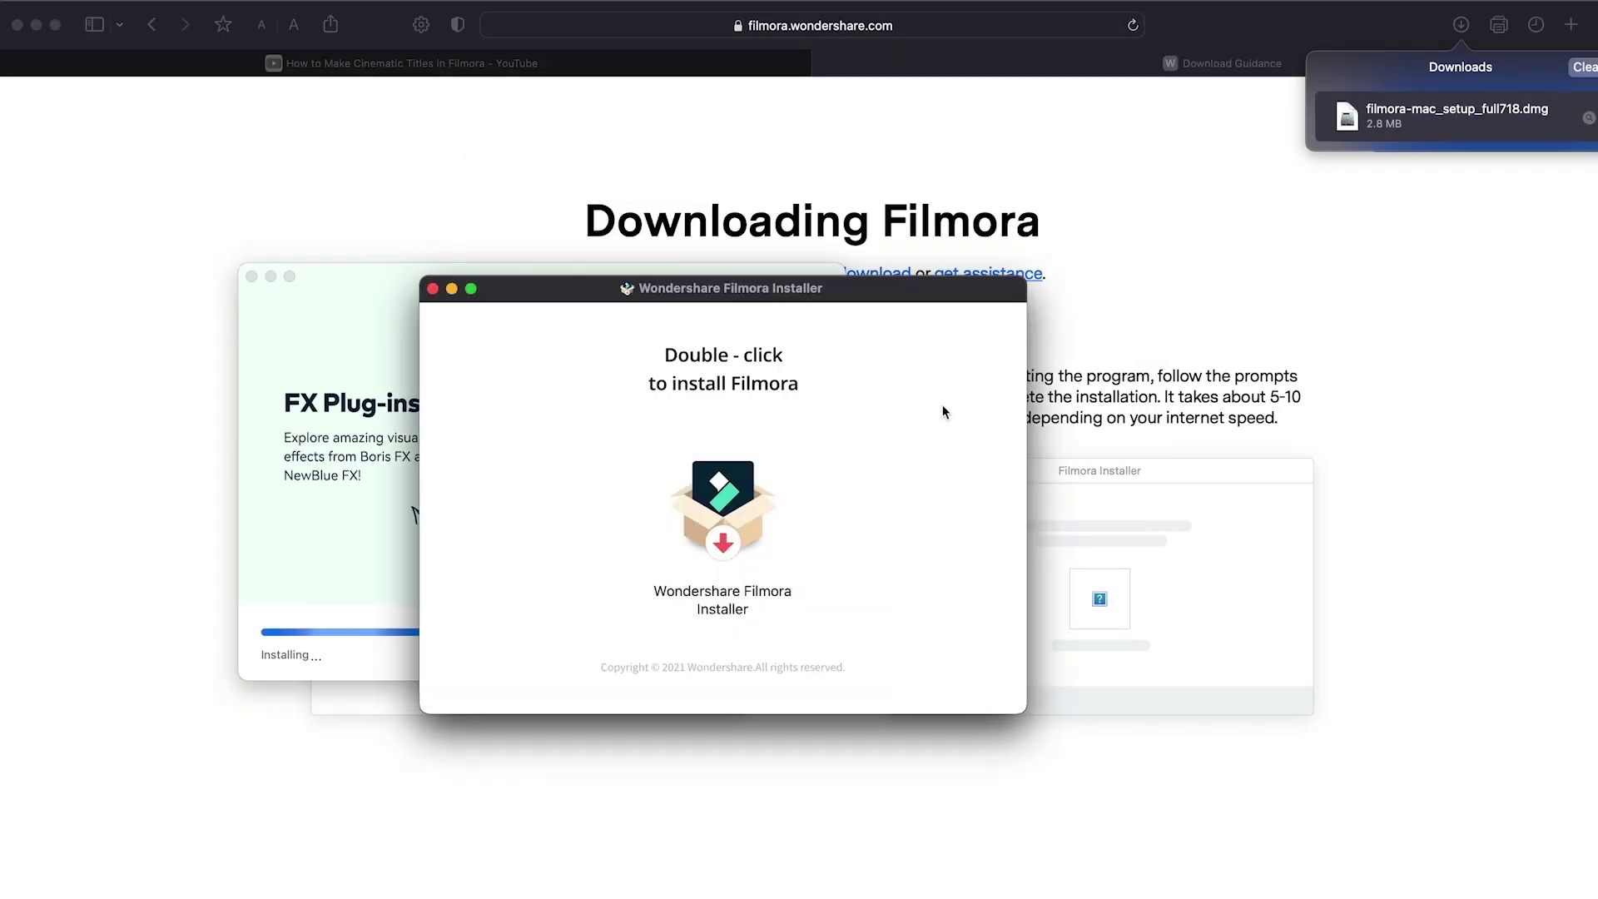
left_click_drag(425, 278, 652, 310)
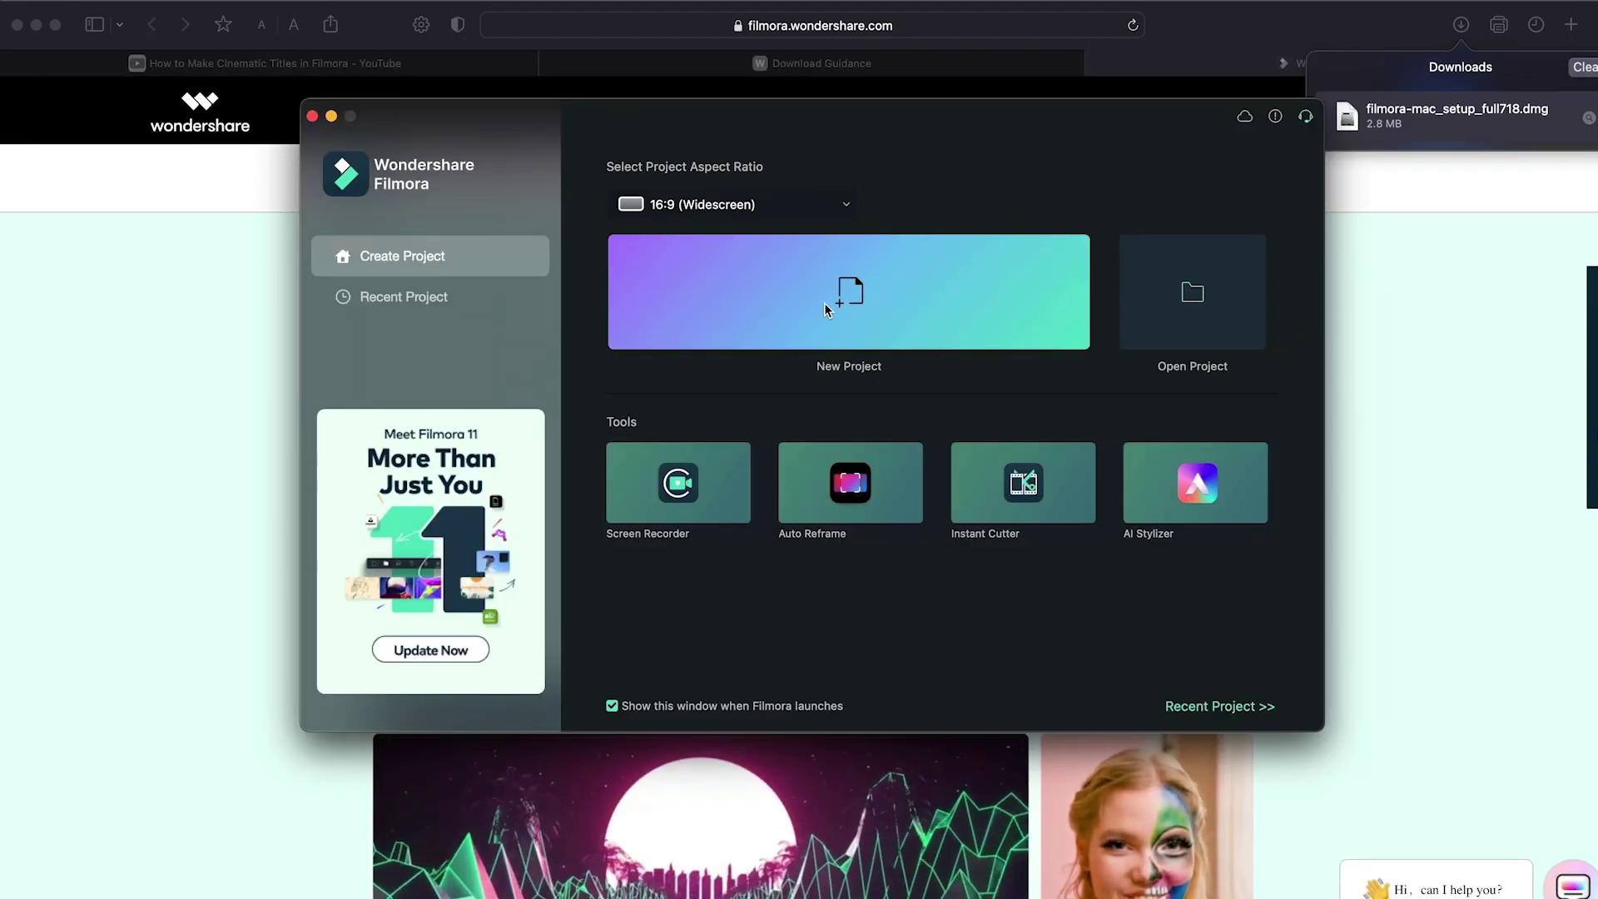
- Start a new project, preview the eye video, and place the Lilac sample colour on track 2
left_click(824, 302)
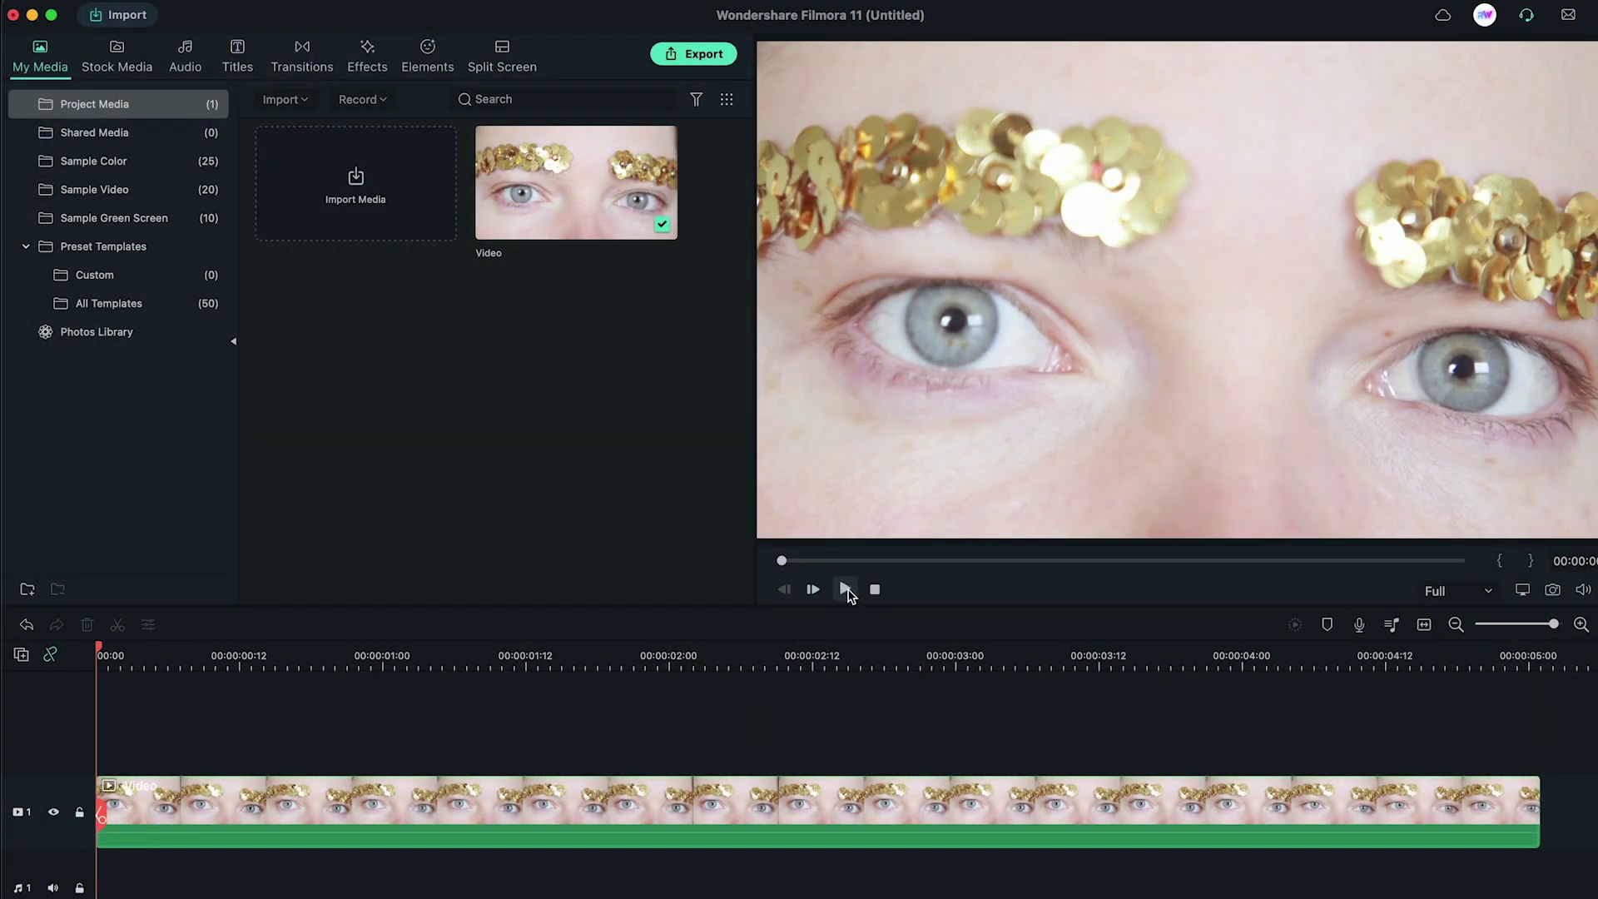
left_click(845, 589)
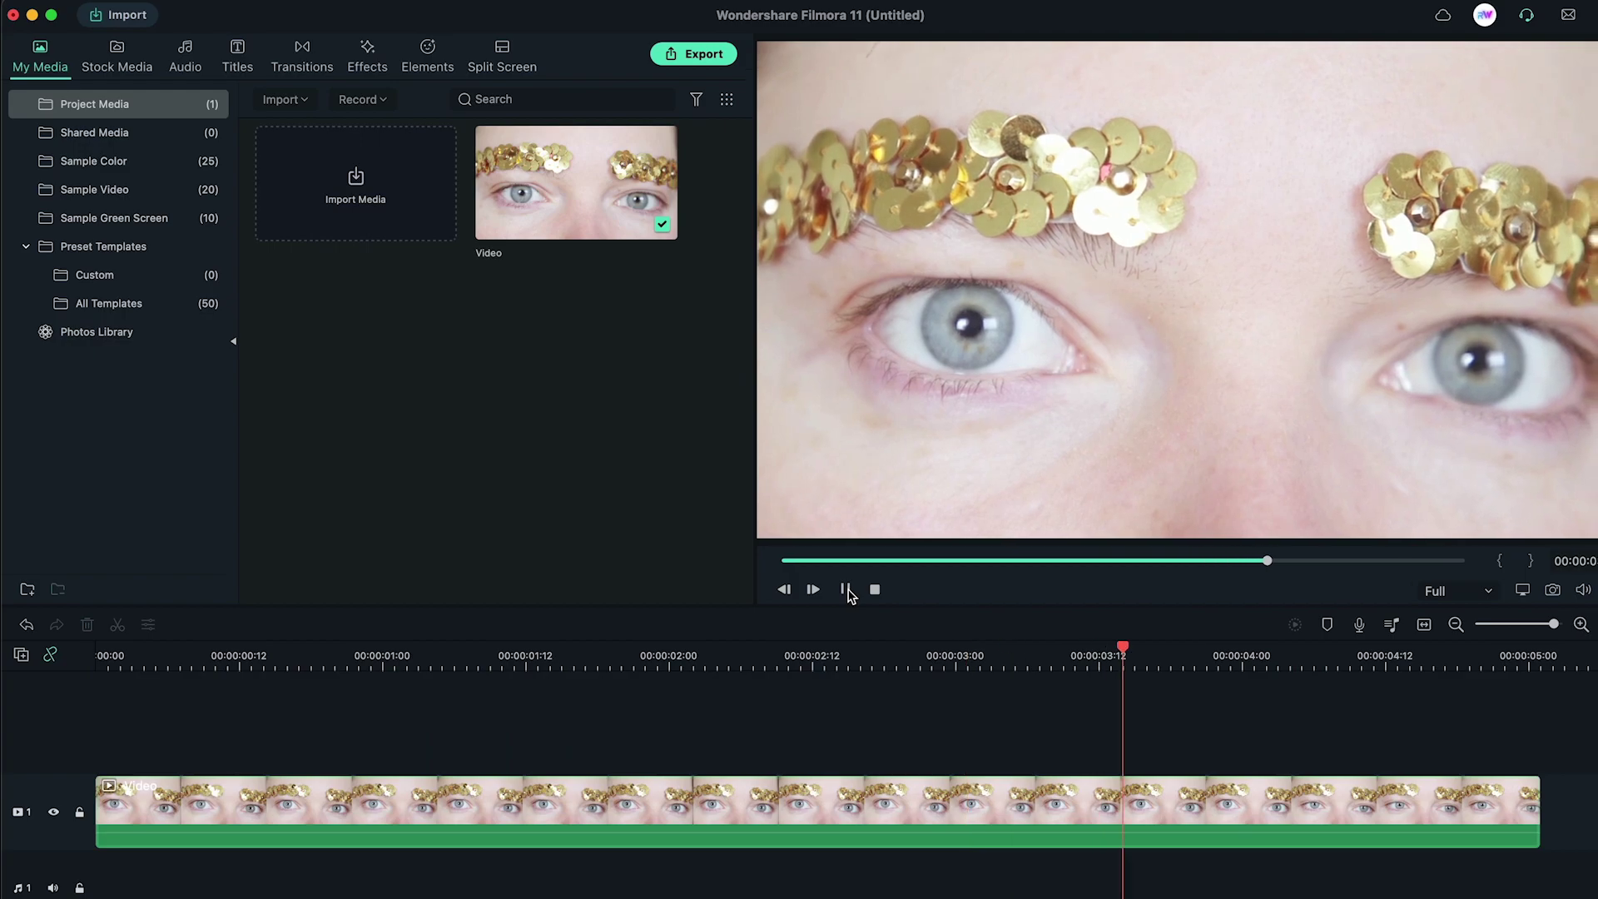
left_click(784, 566)
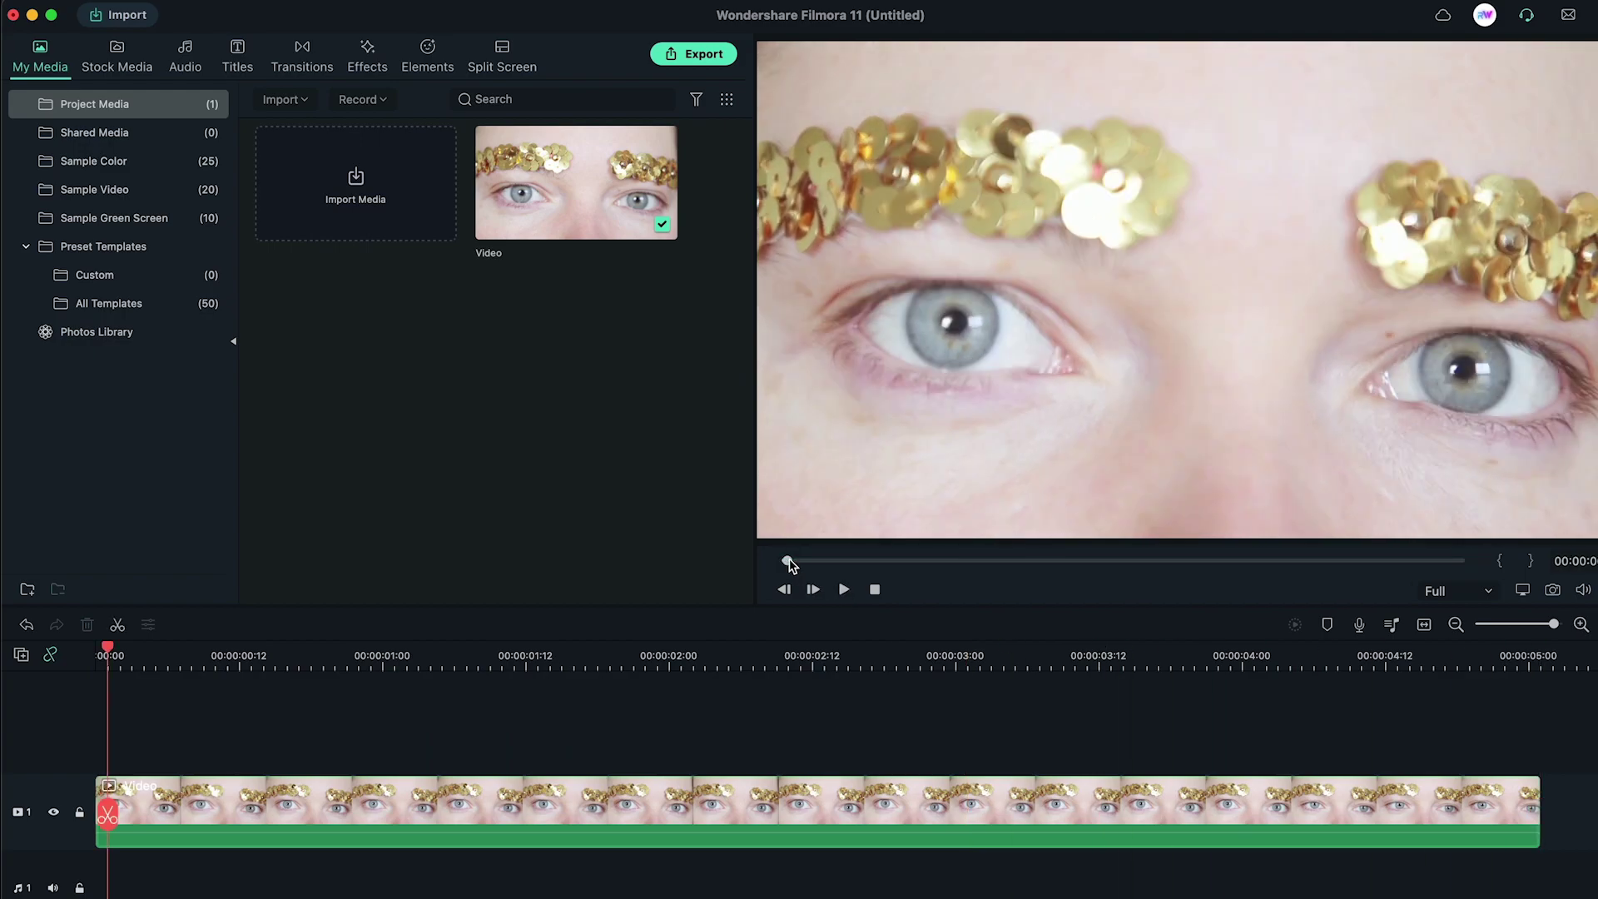
left_click(140, 164)
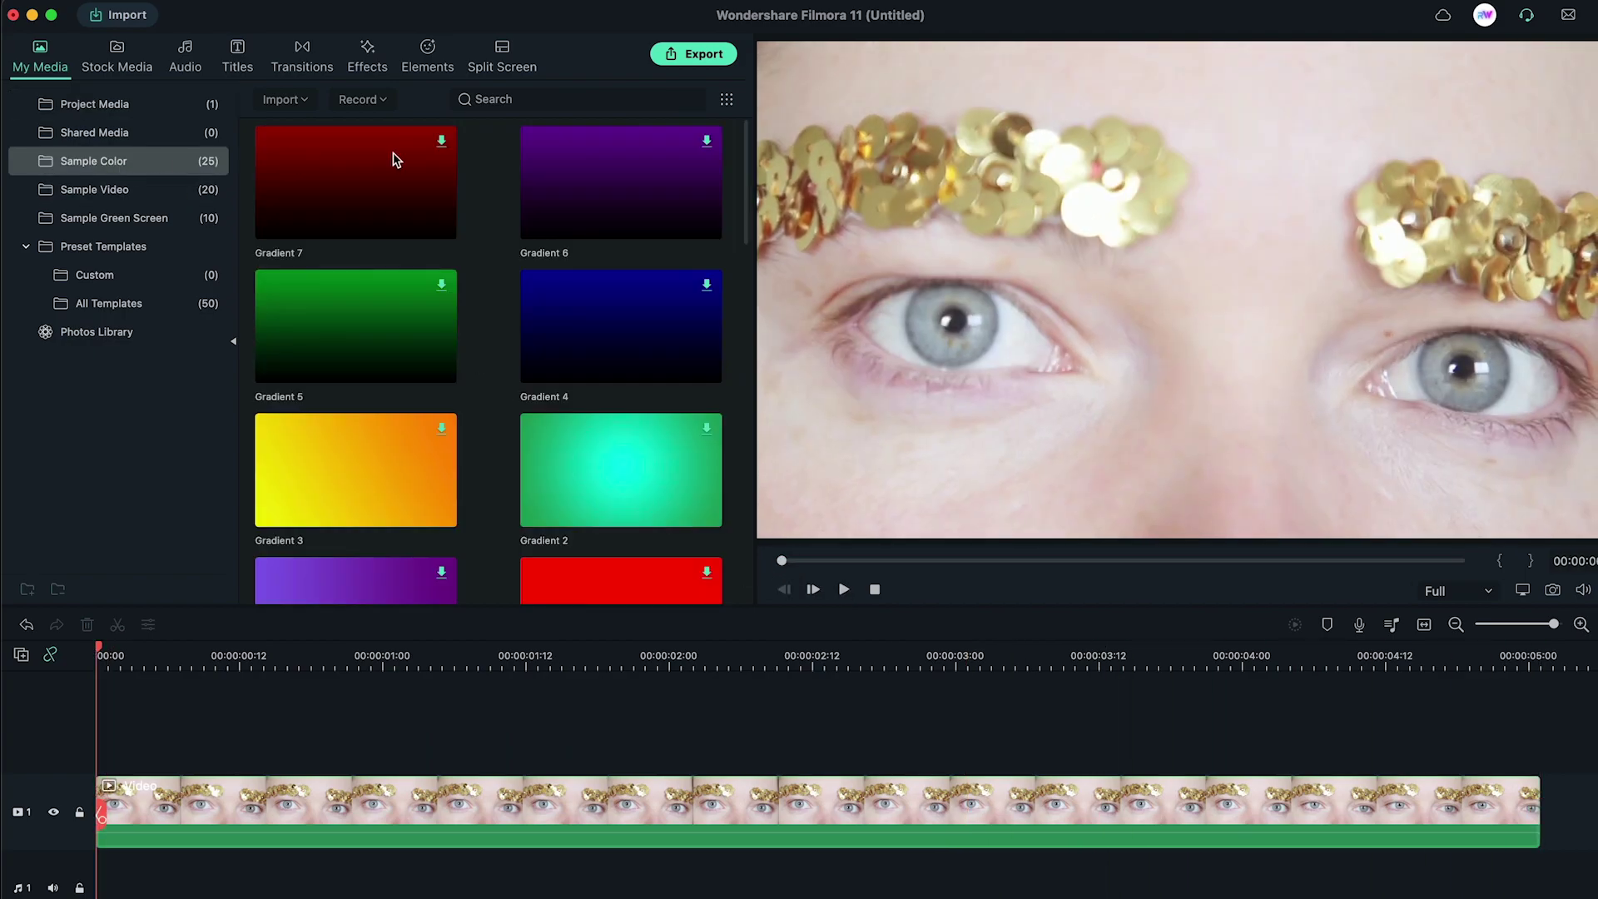
scroll(496, 288, "down", 2)
scroll(497, 287, "down", 5)
scroll(497, 287, "down", 8)
scroll(497, 288, "down", 2)
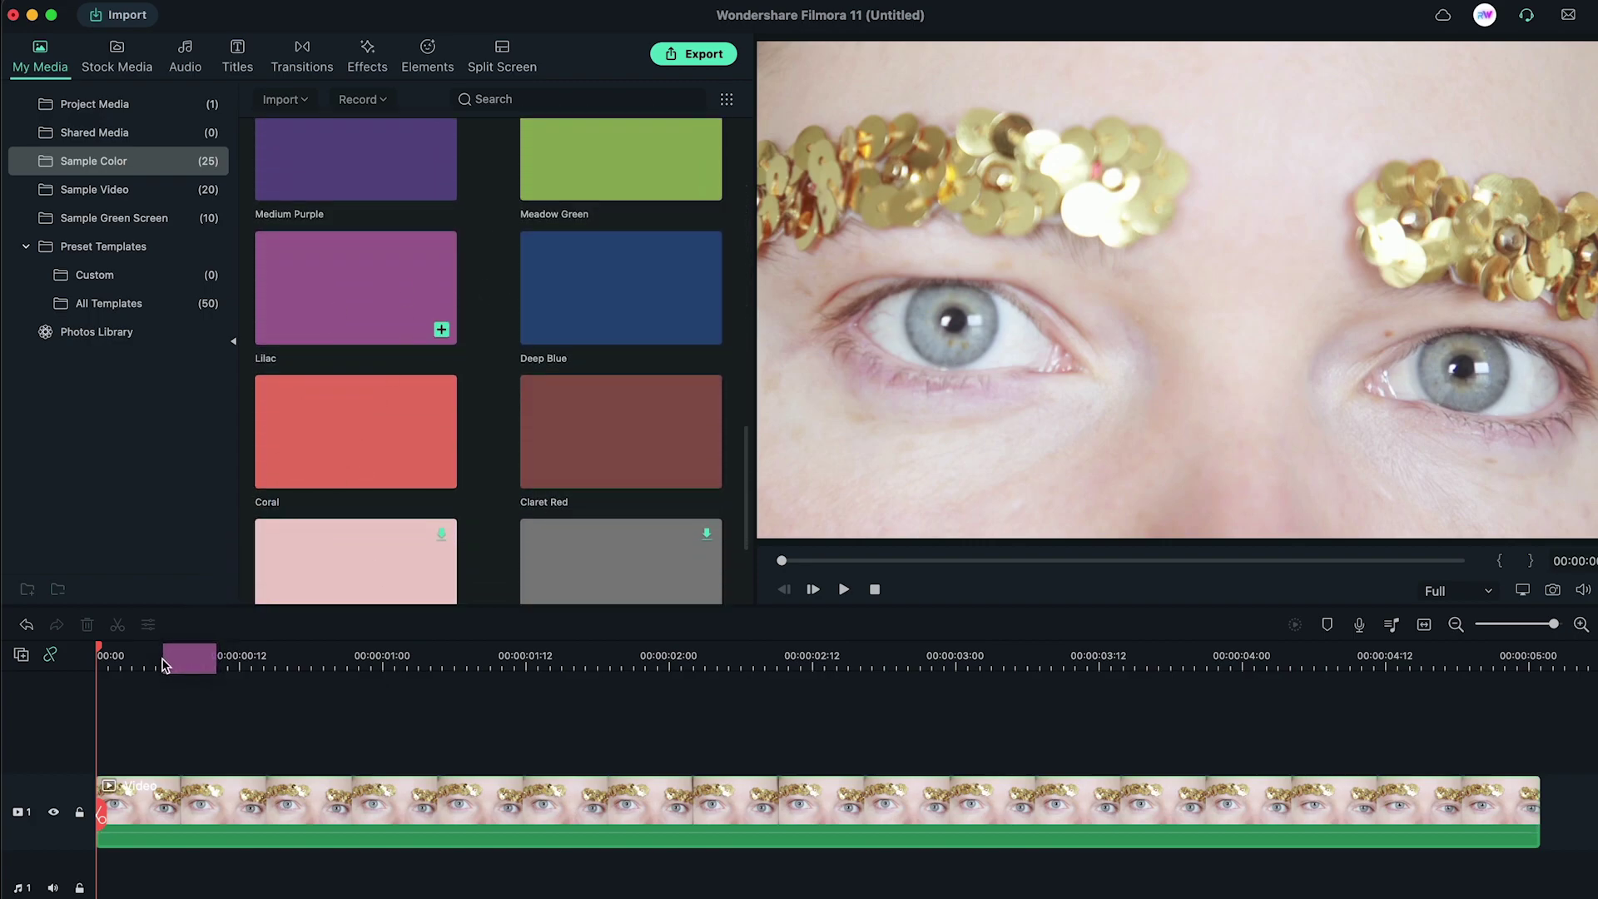
left_click_drag(162, 665, 283, 729)
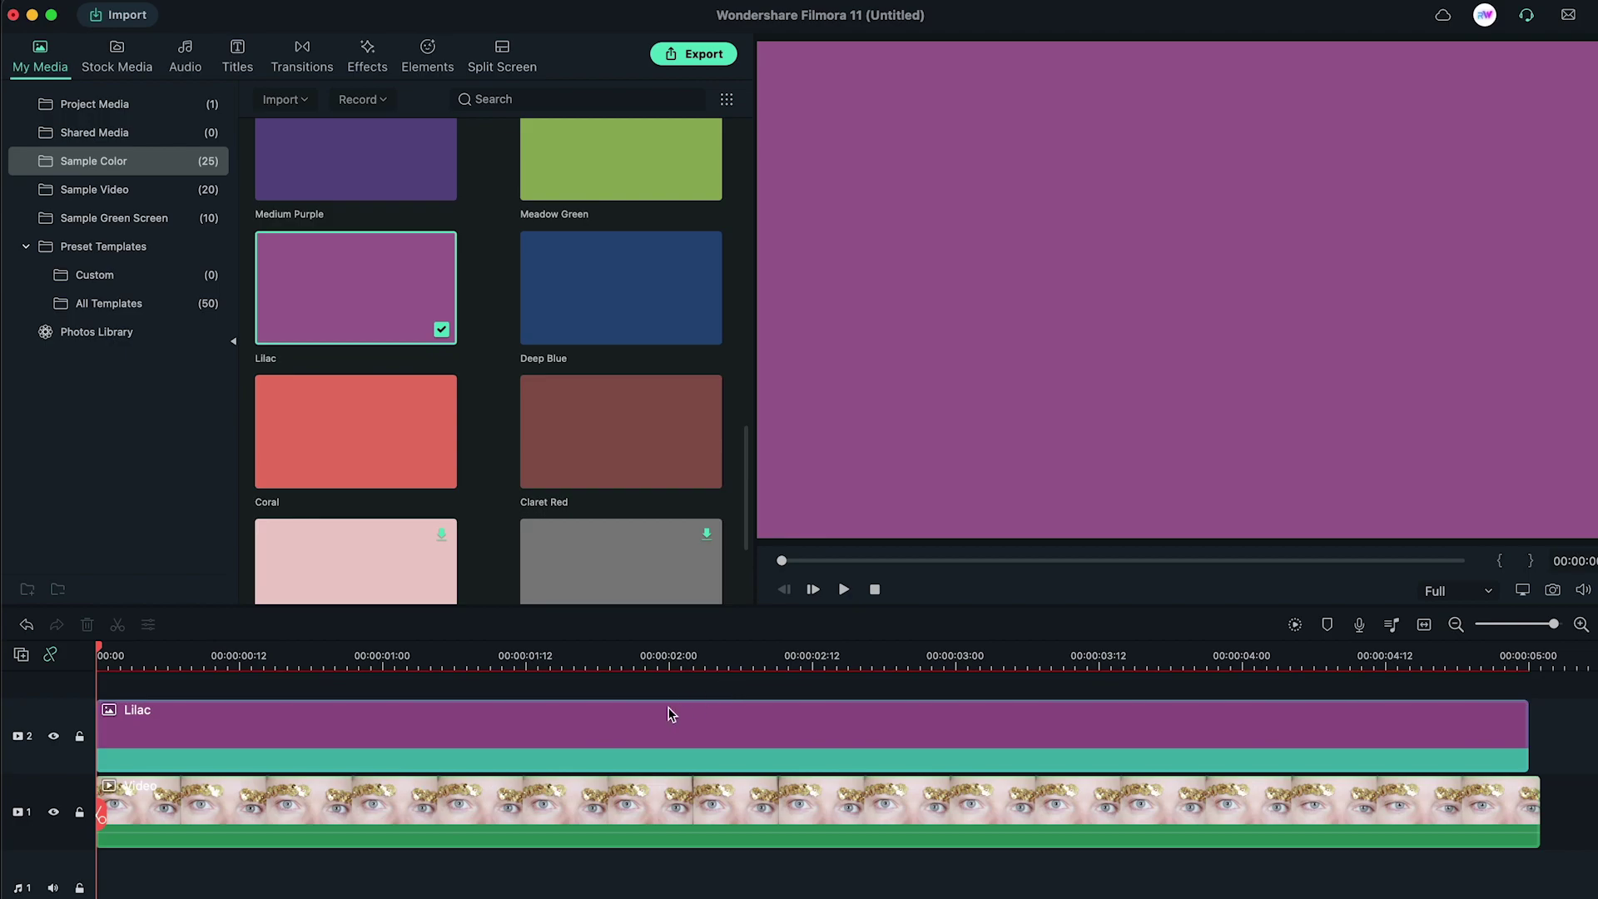
- Give the Lilac clip a Circle mask, shrunk and moved onto the left iris
double_click(633, 725)
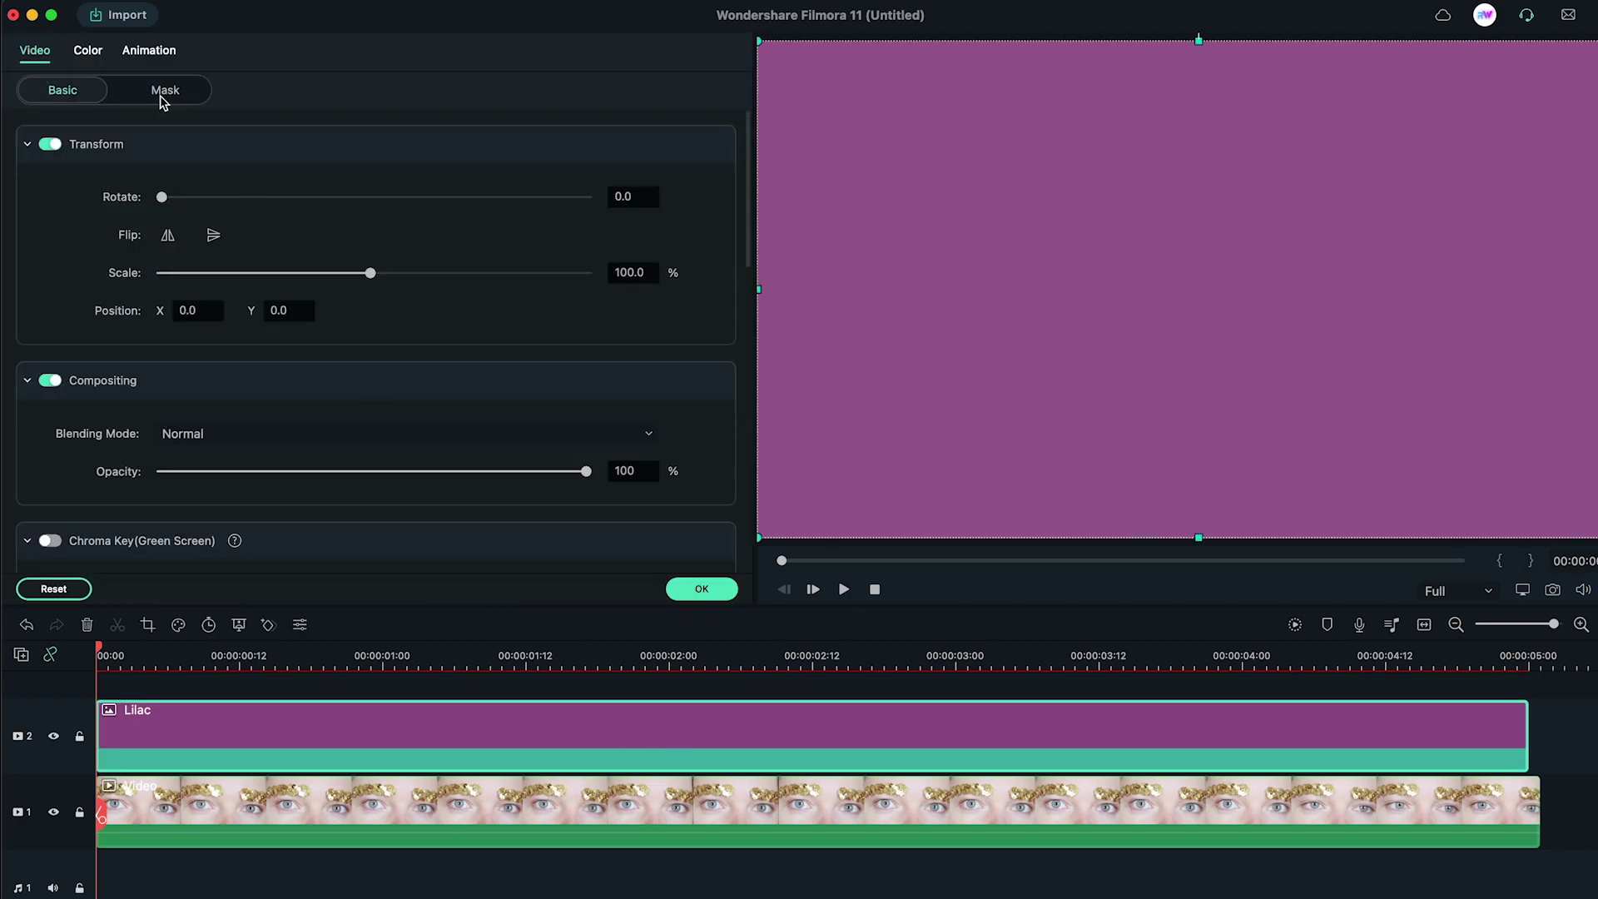
left_click(166, 92)
left_click(375, 208)
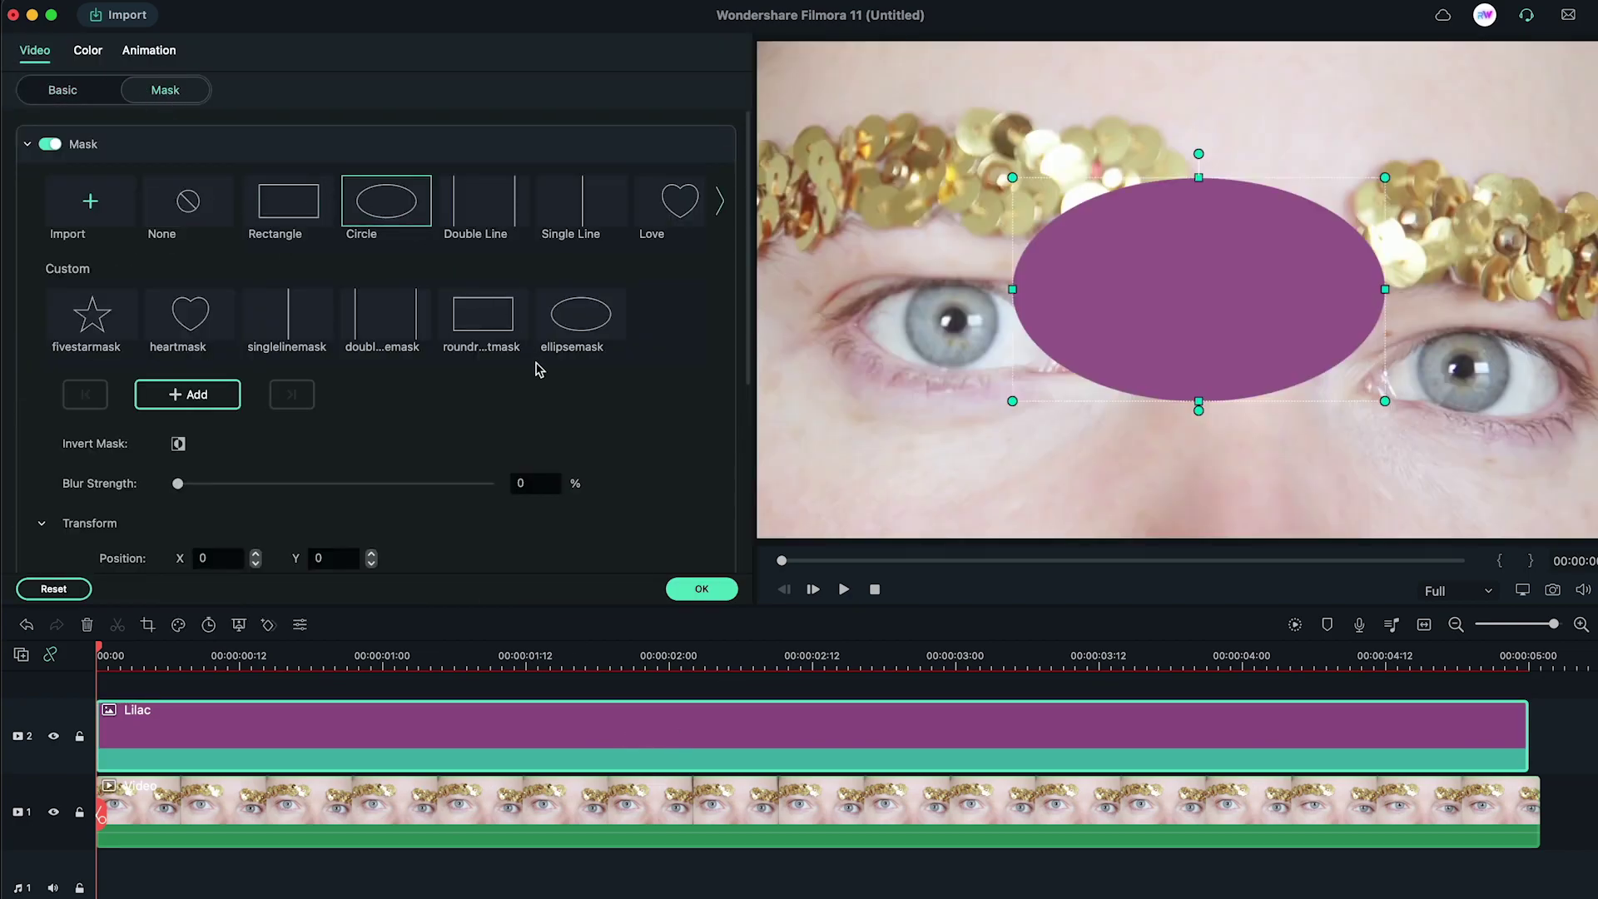
scroll(634, 411, "down", 3)
scroll(635, 412, "down", 2)
scroll(635, 410, "down", 1)
left_click_drag(201, 249, 180, 249)
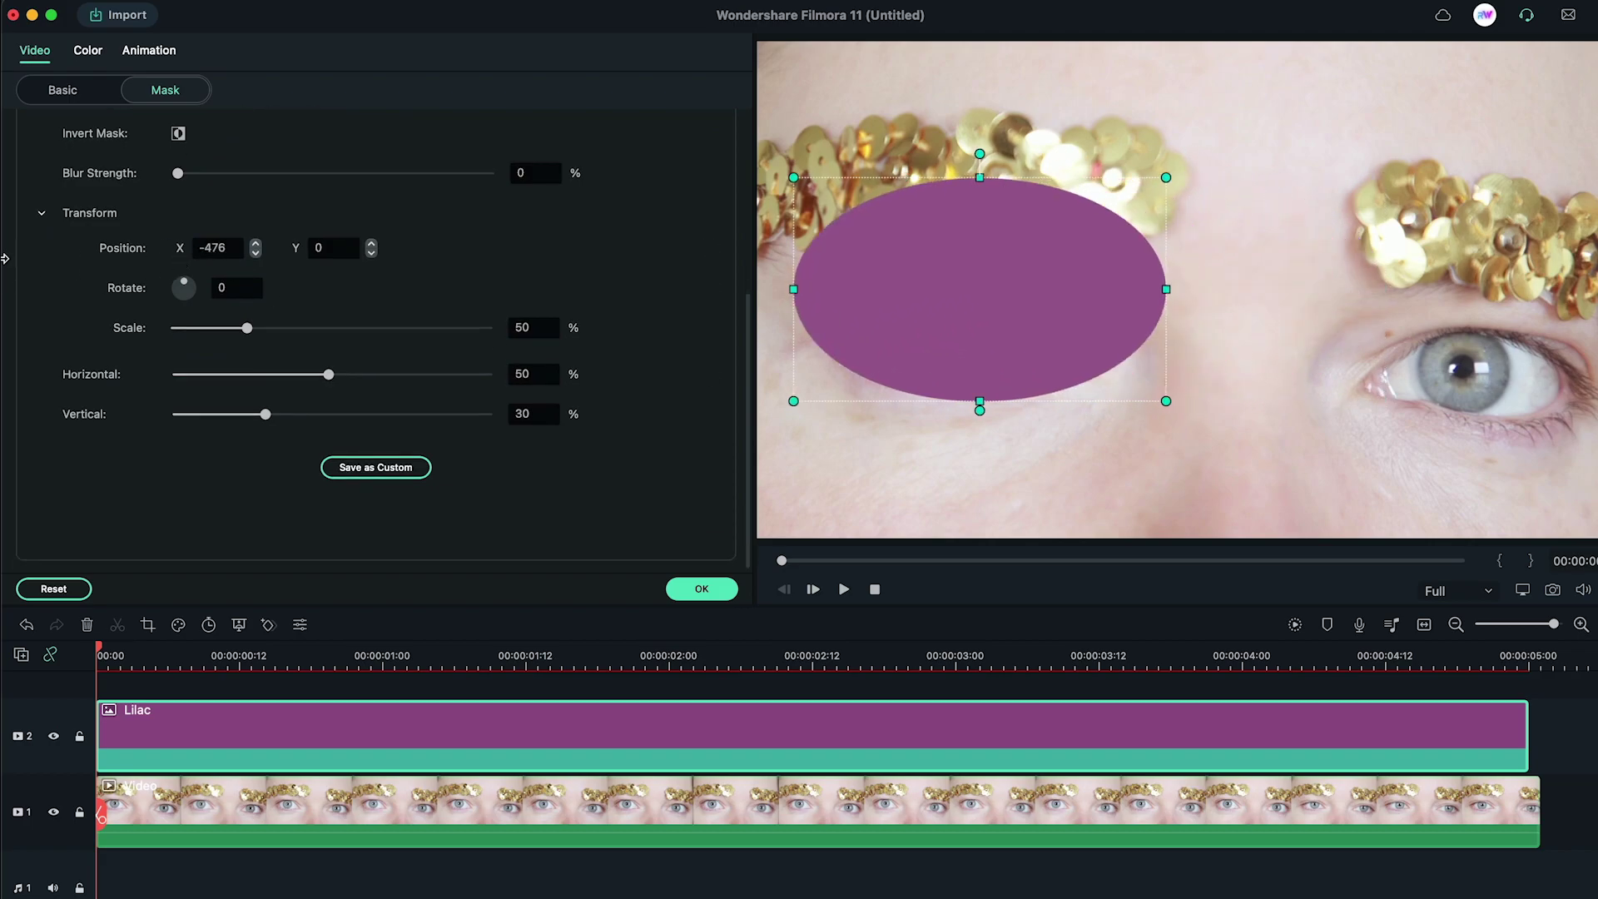
left_click_drag(322, 247, 324, 247)
left_click_drag(245, 328, 191, 328)
left_click_drag(181, 250, 159, 260)
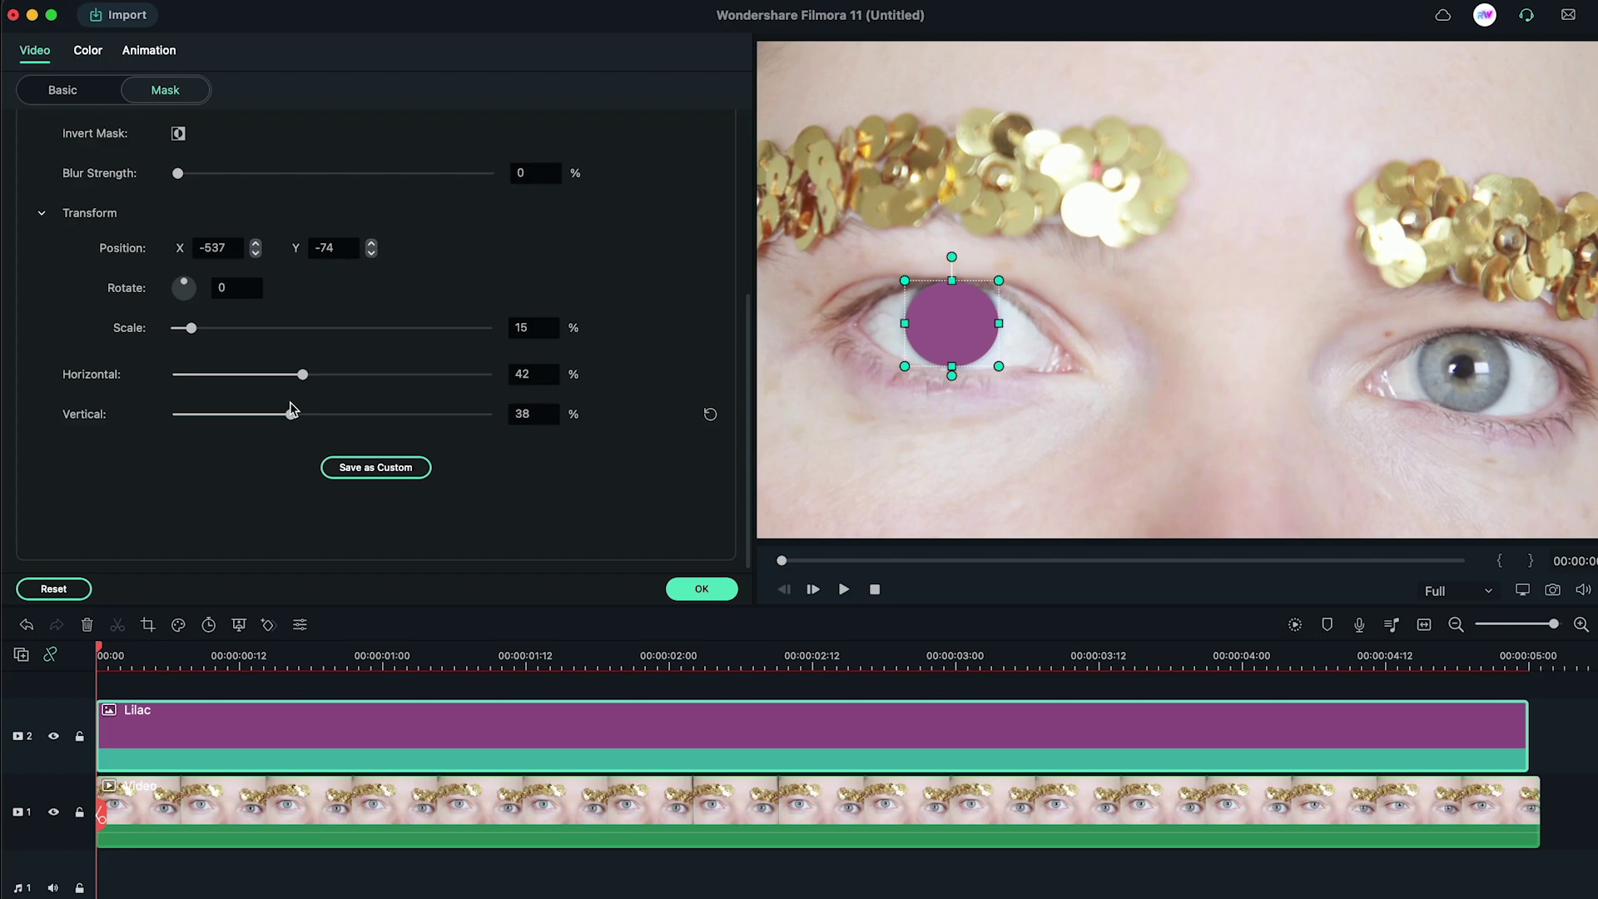
scroll(678, 292, "up", 3)
scroll(678, 292, "up", 2)
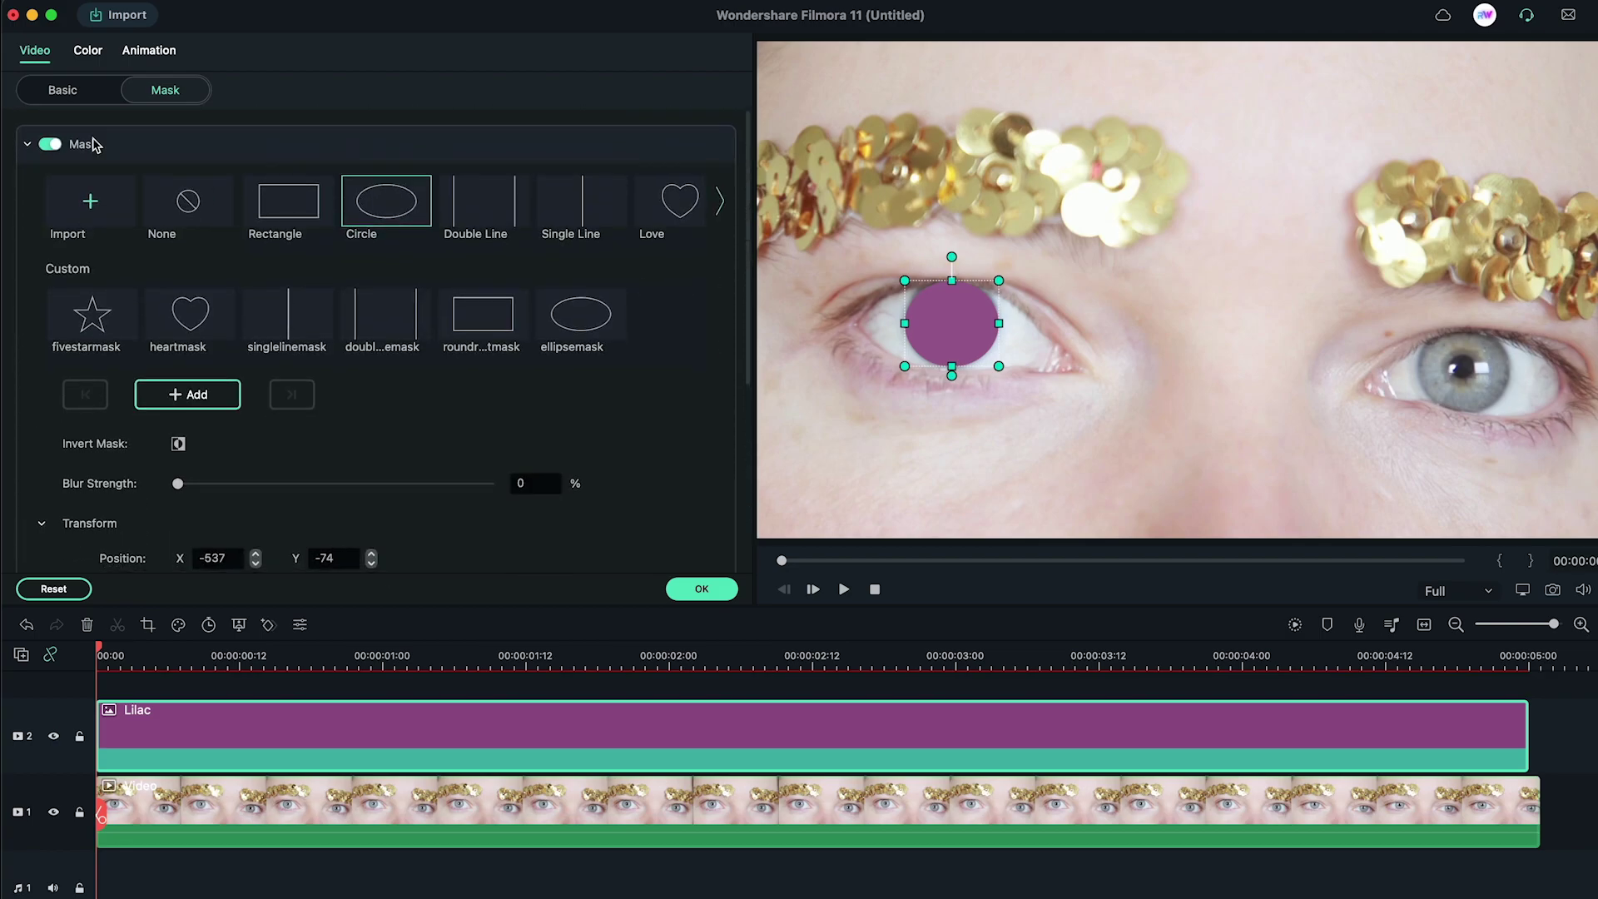
- Set the Lilac clip's Compositing Blending Mode to Overlay
left_click(57, 90)
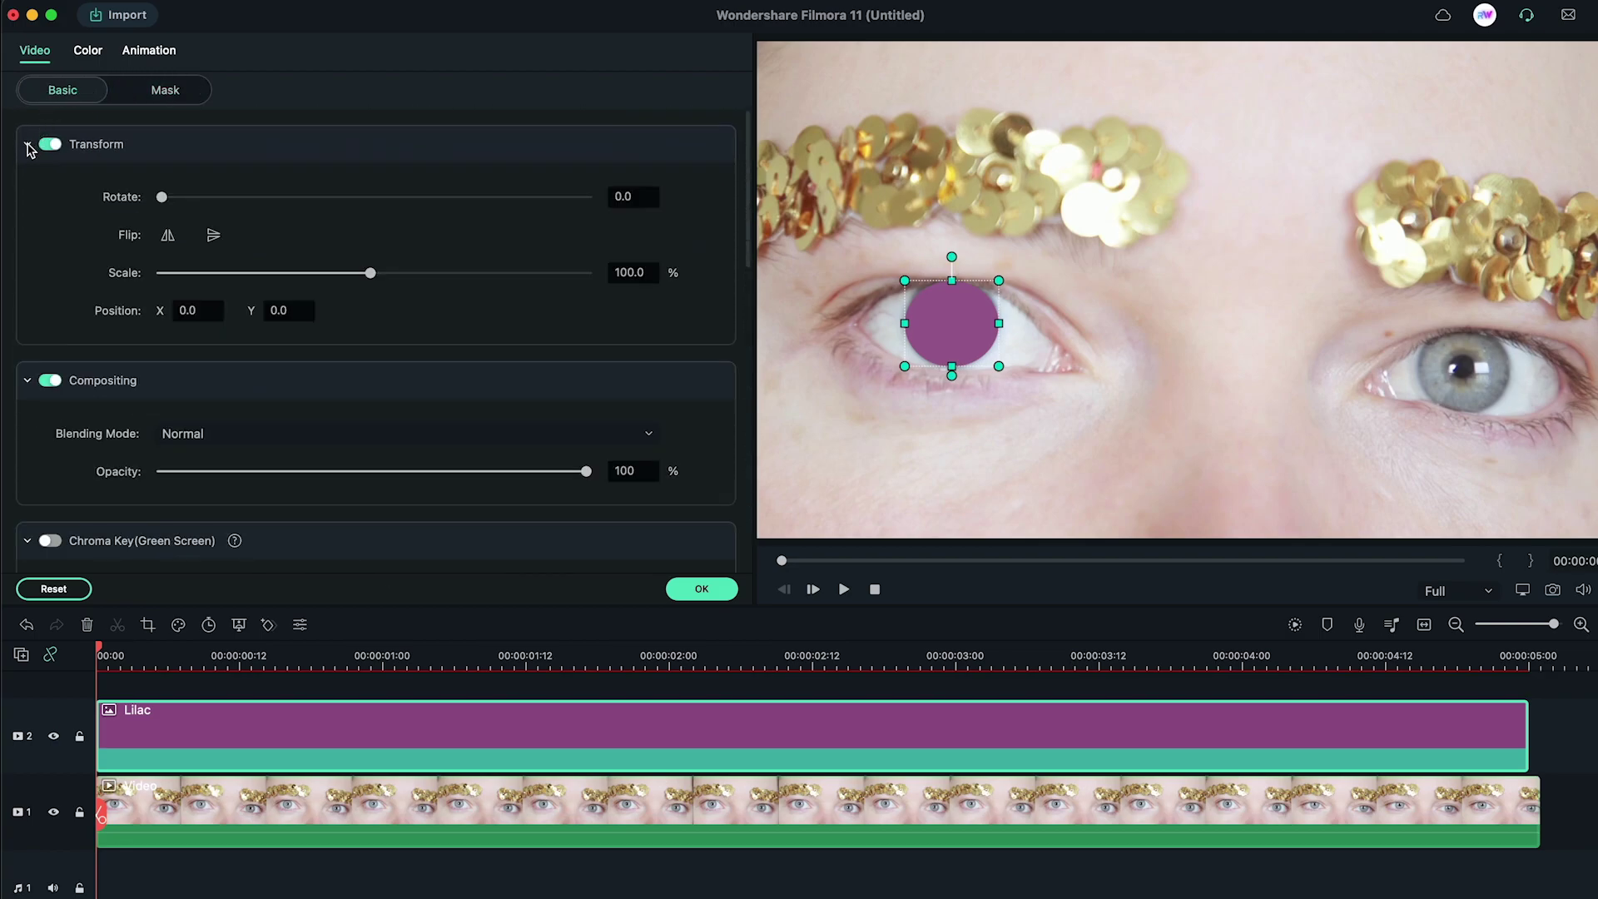
scroll(56, 269, "down", 2)
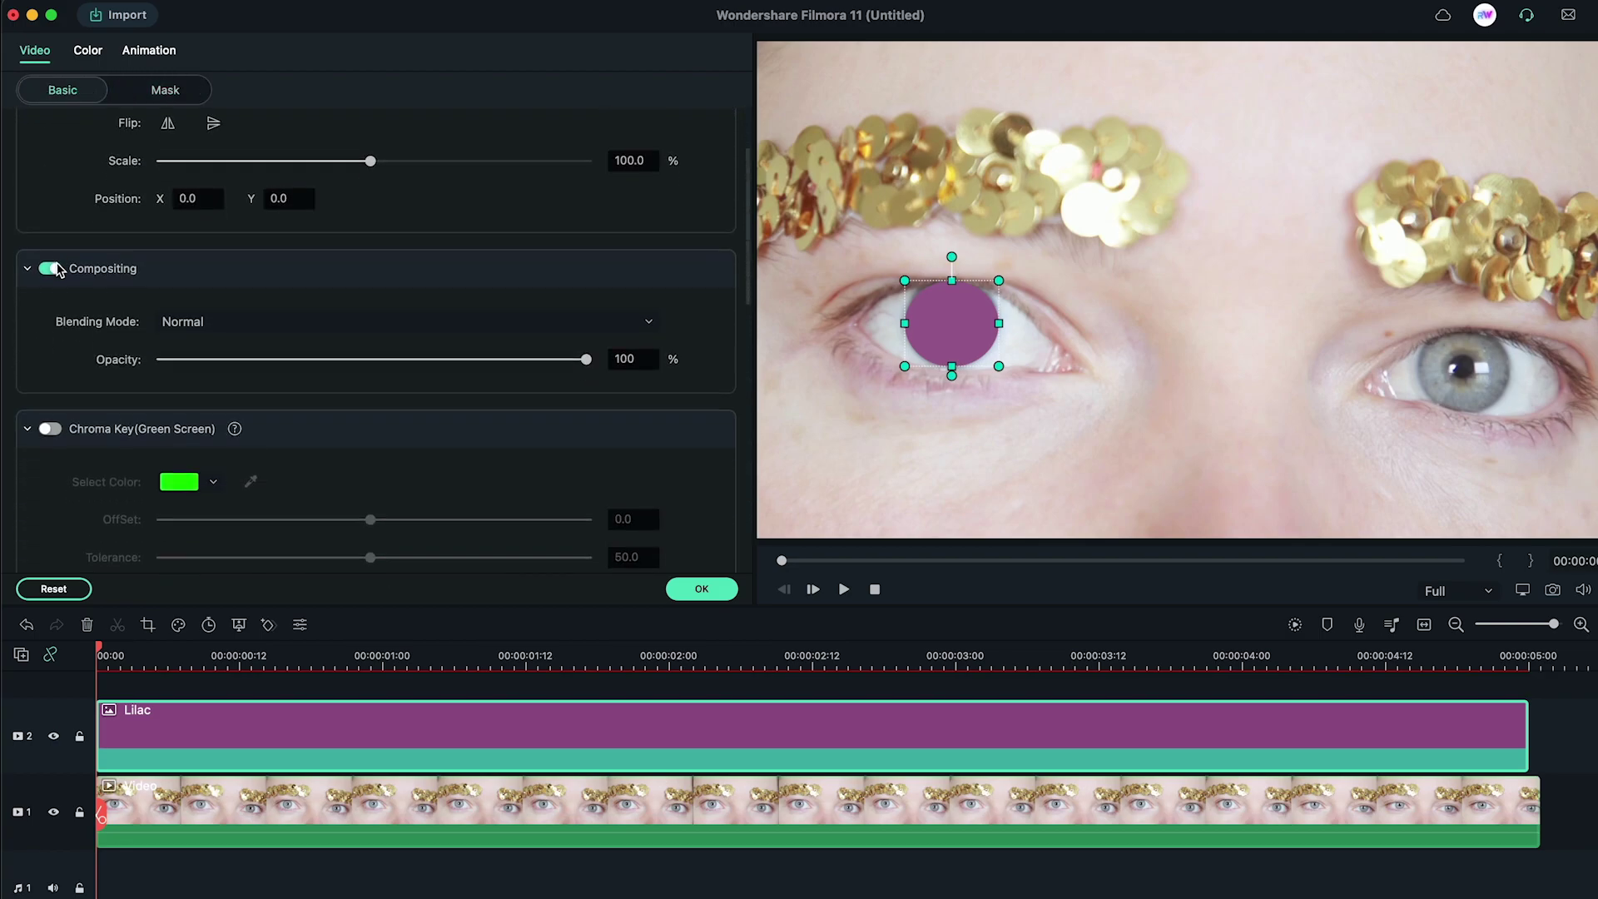
left_click(249, 324)
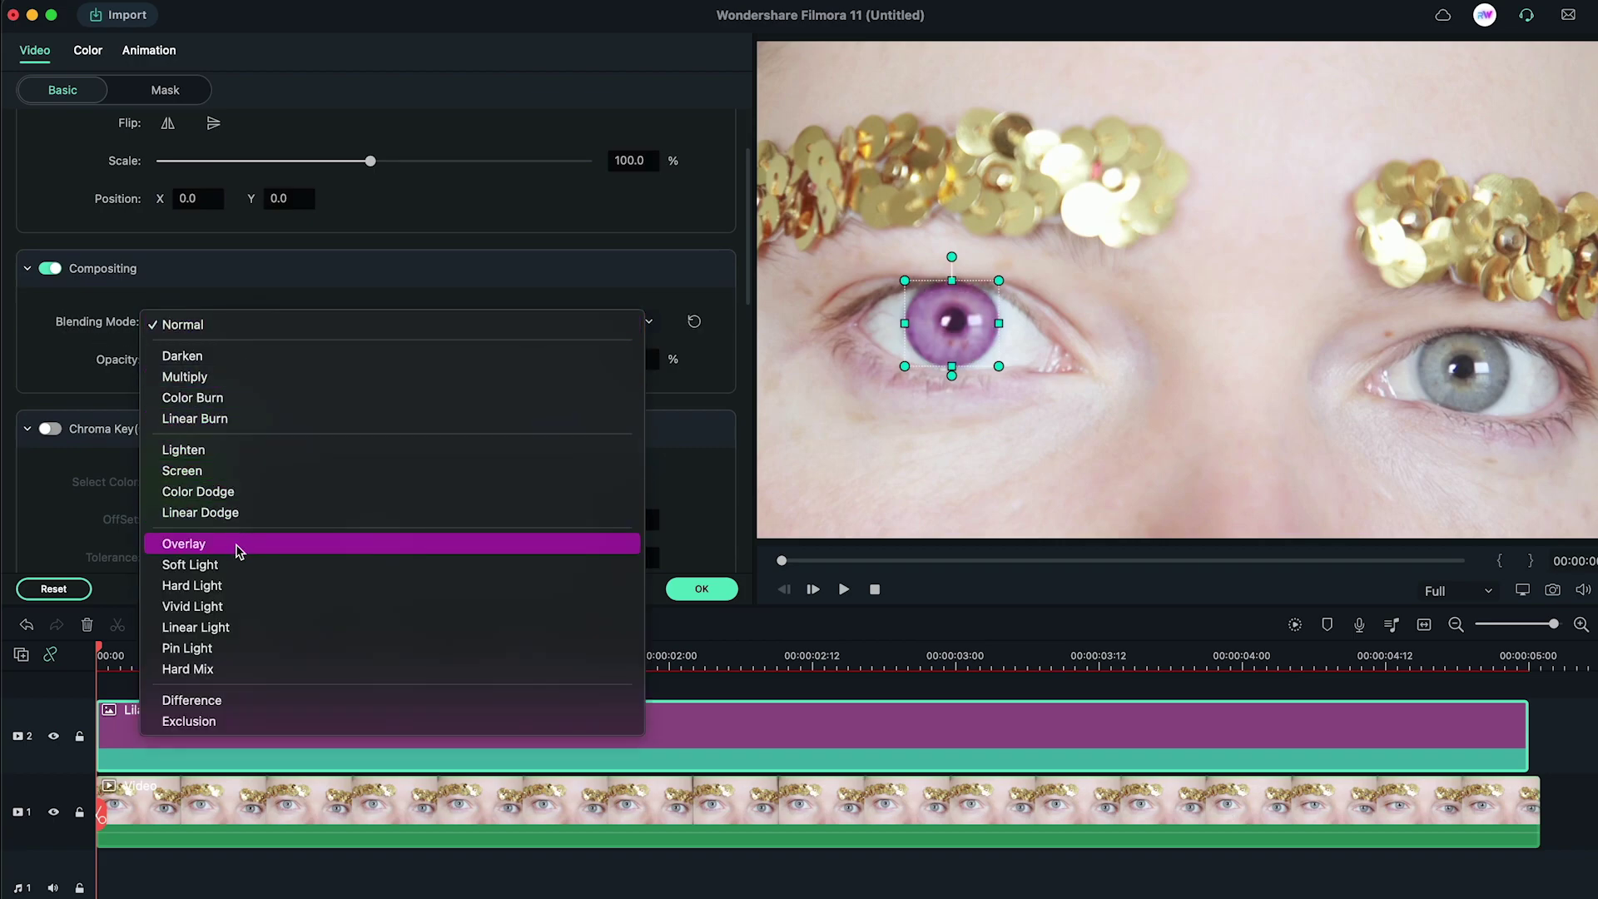
left_click(237, 546)
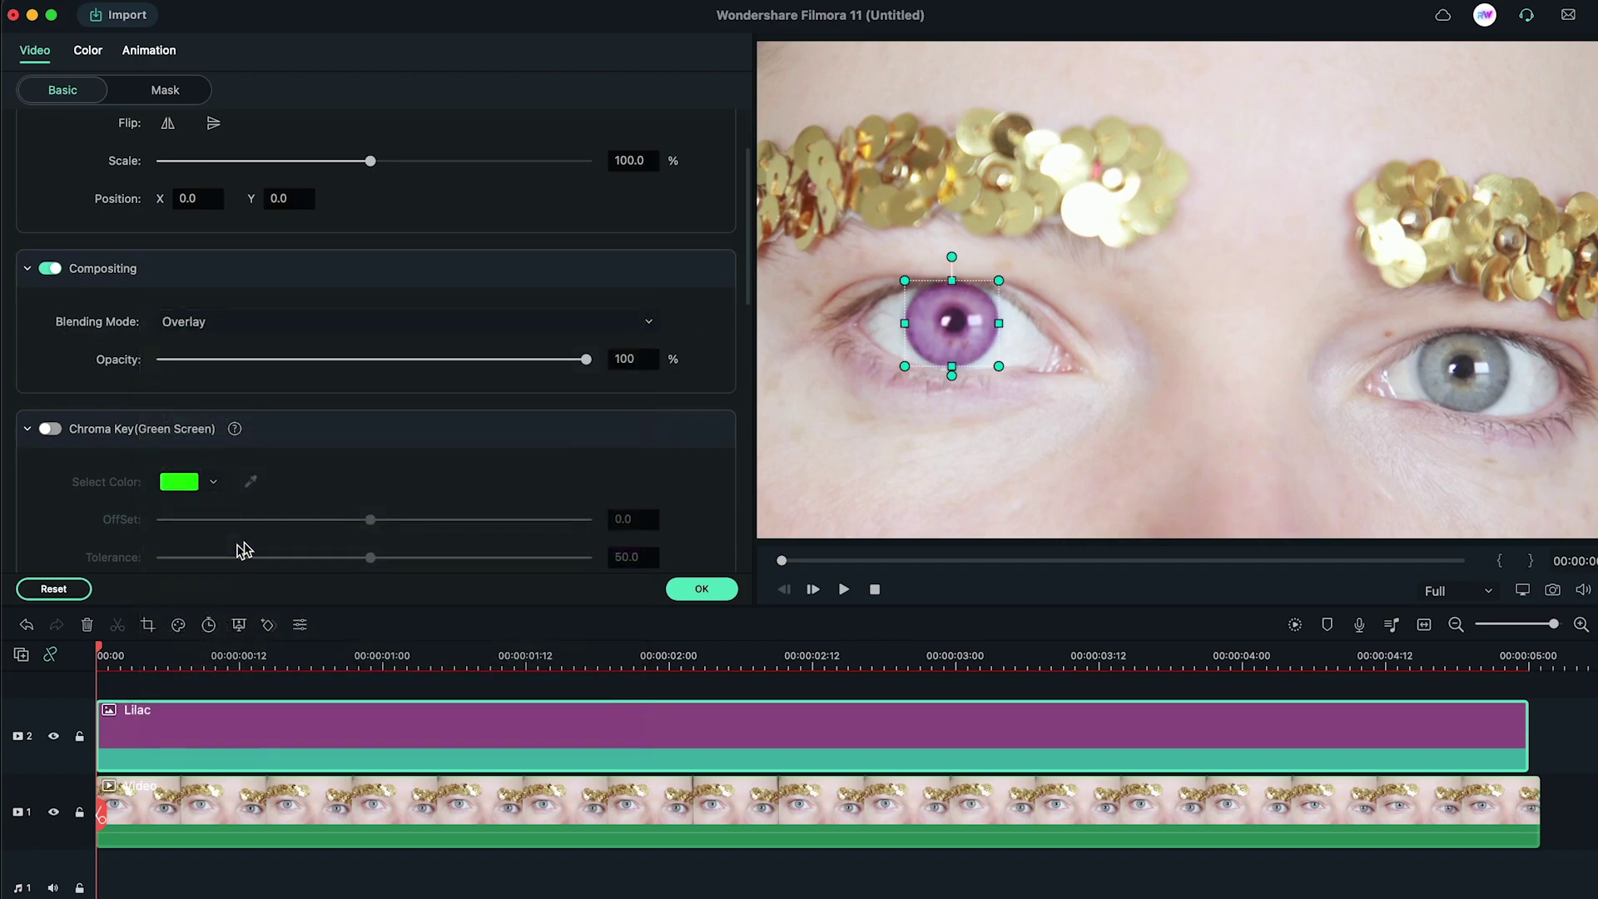
left_click(890, 458)
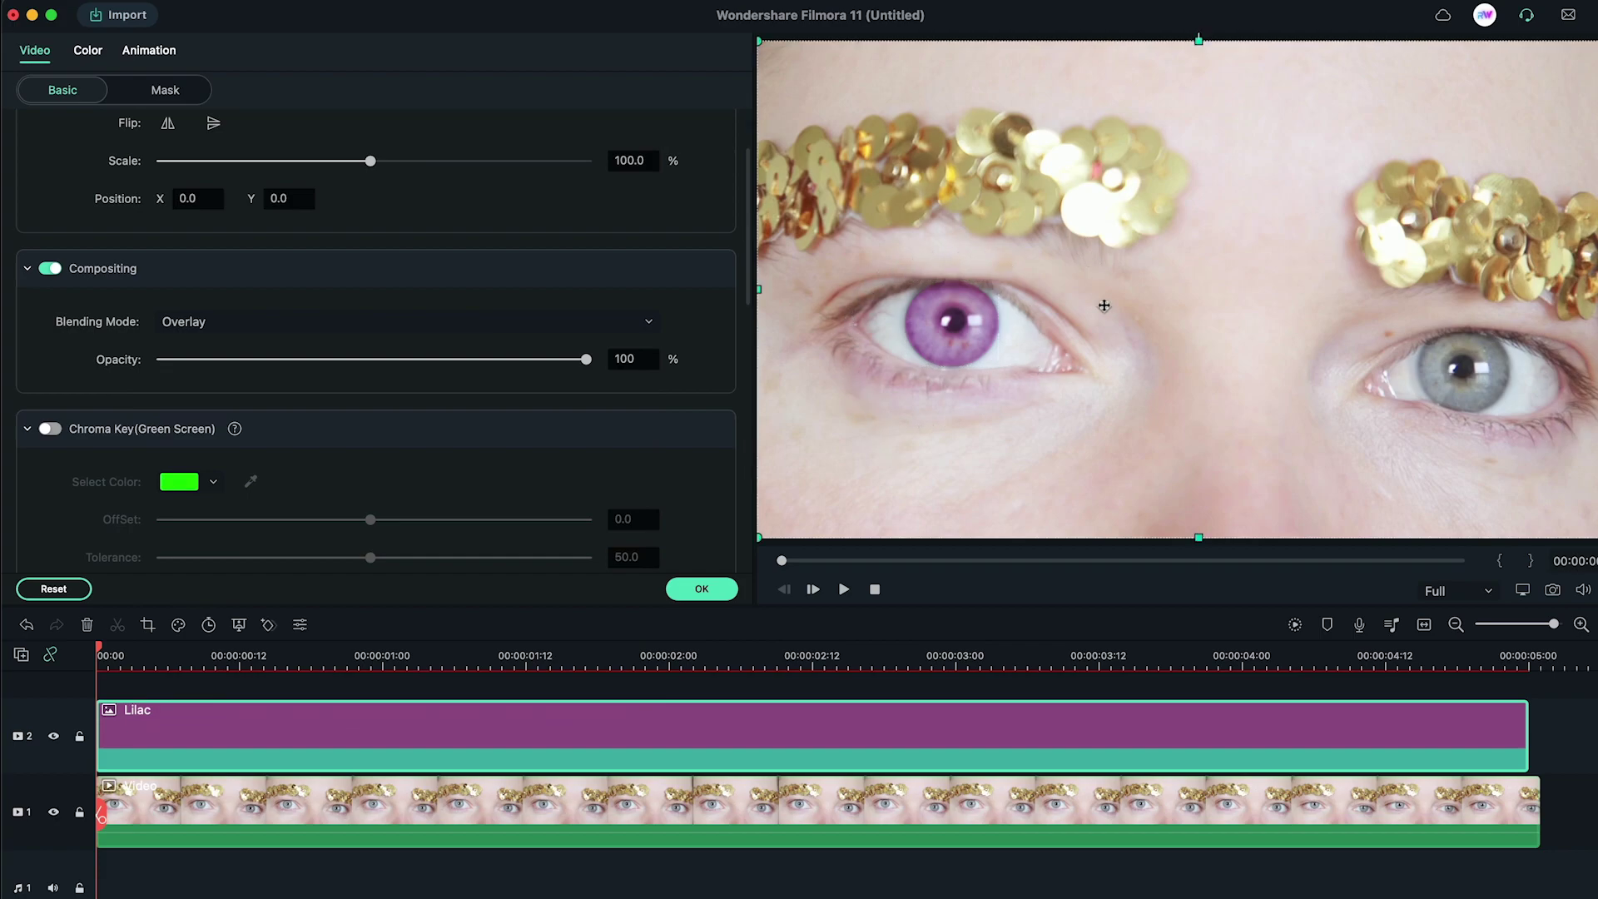
- Confirm the Lilac settings, play the purple-eye preview, rewind, and select the eye video clip
left_click(702, 588)
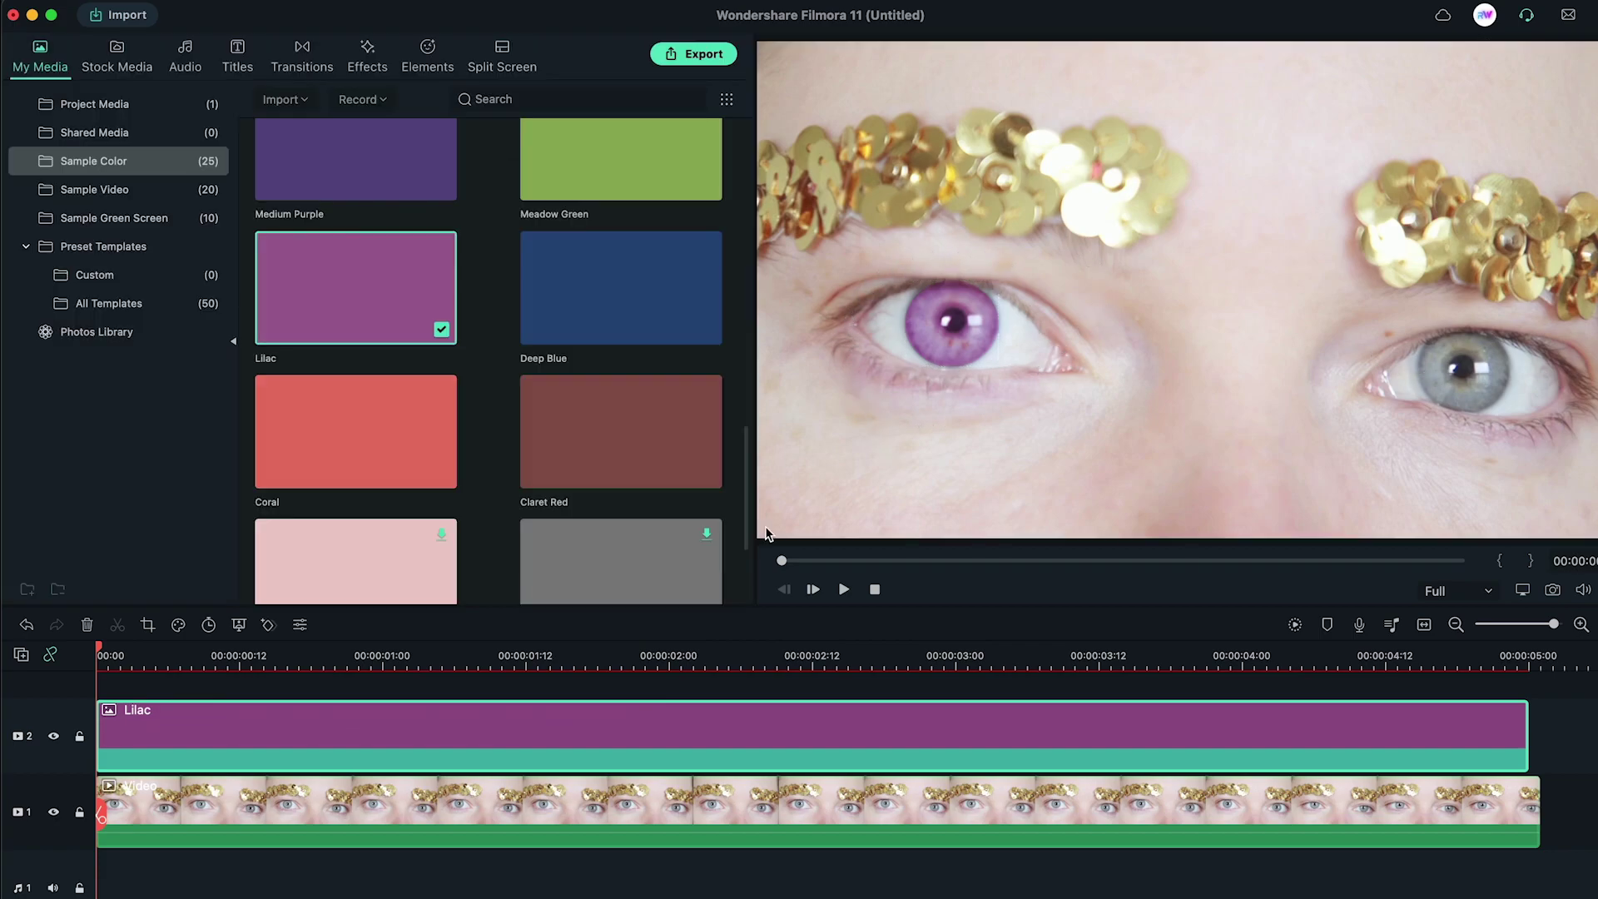
left_click(844, 589)
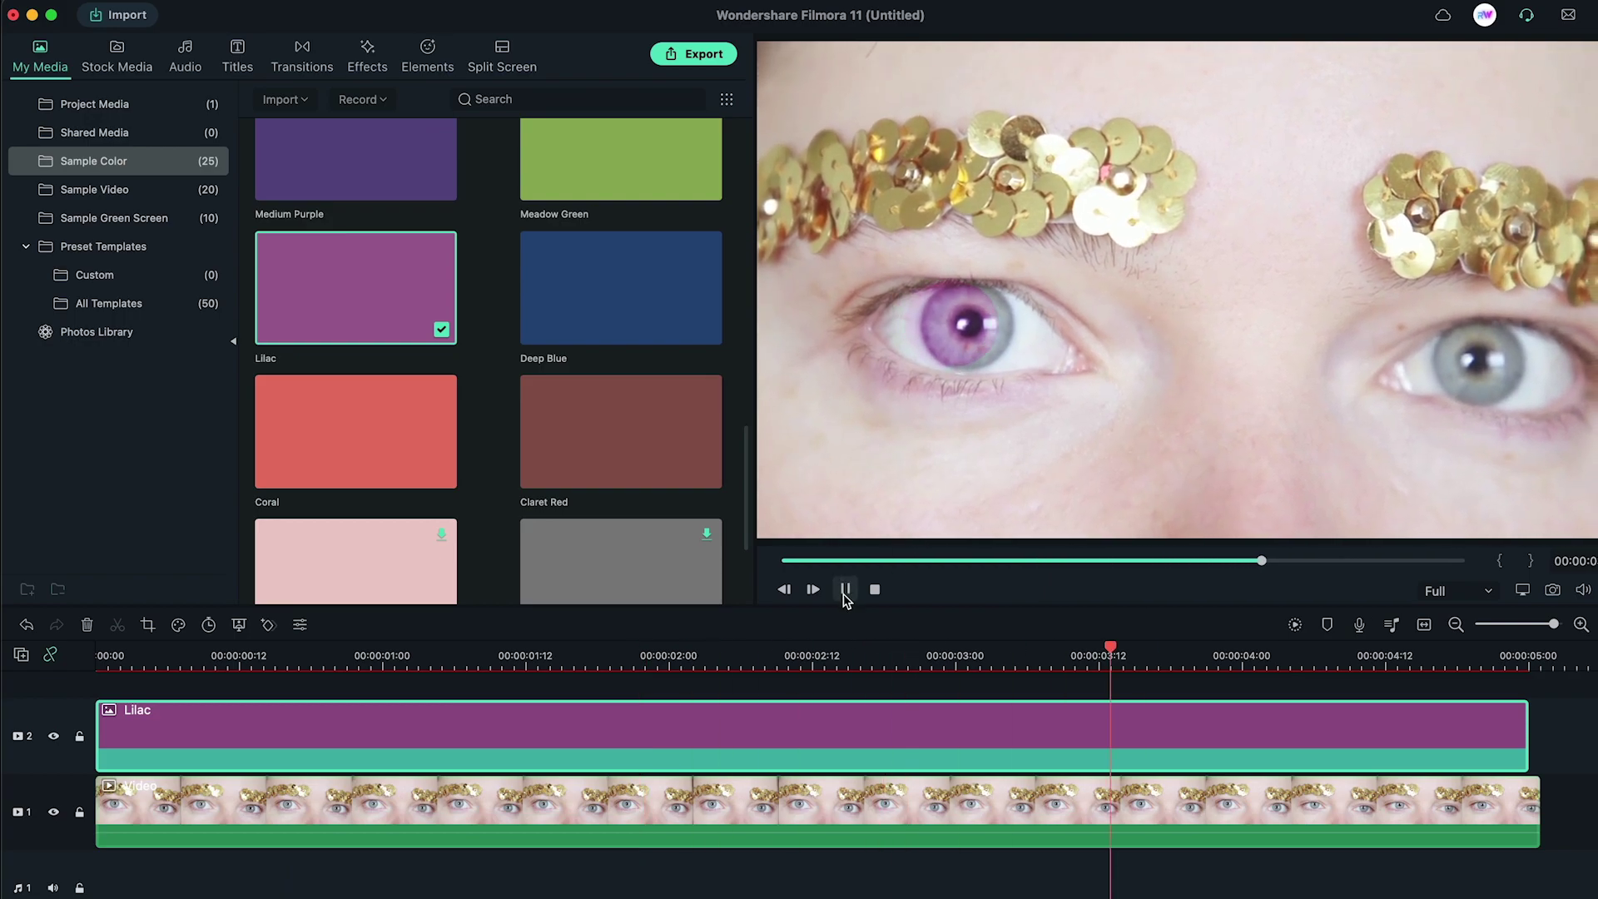
left_click(843, 591)
left_click_drag(1227, 567, 764, 576)
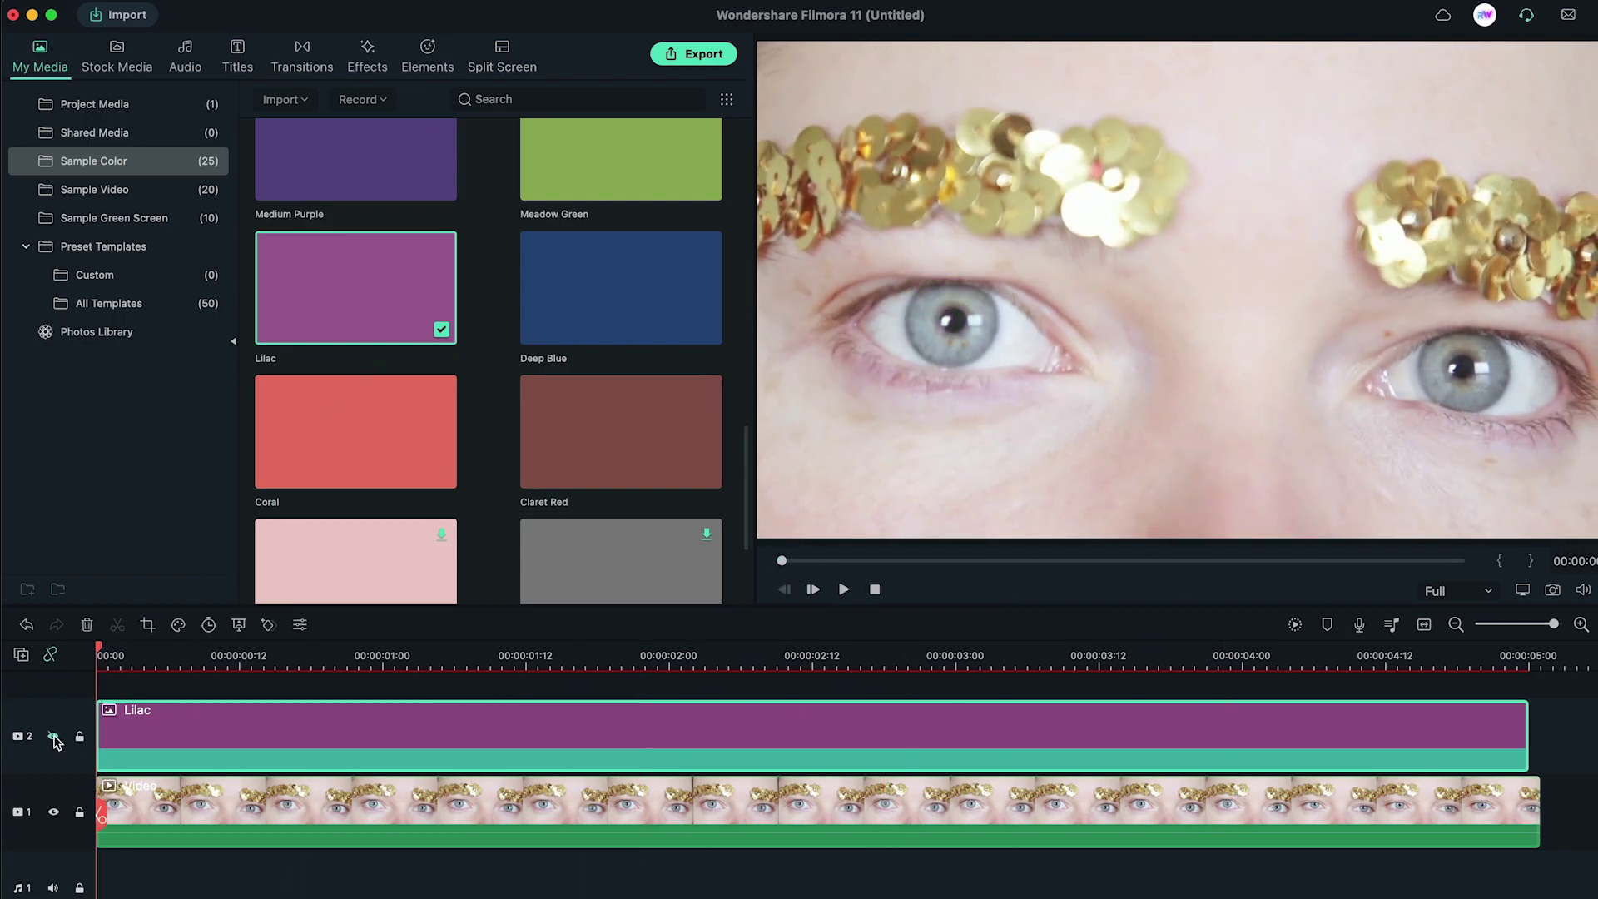
left_click(212, 799)
- Enable Motion Tracking on the eye video, fit the box to the left iris, and track it
double_click(384, 806)
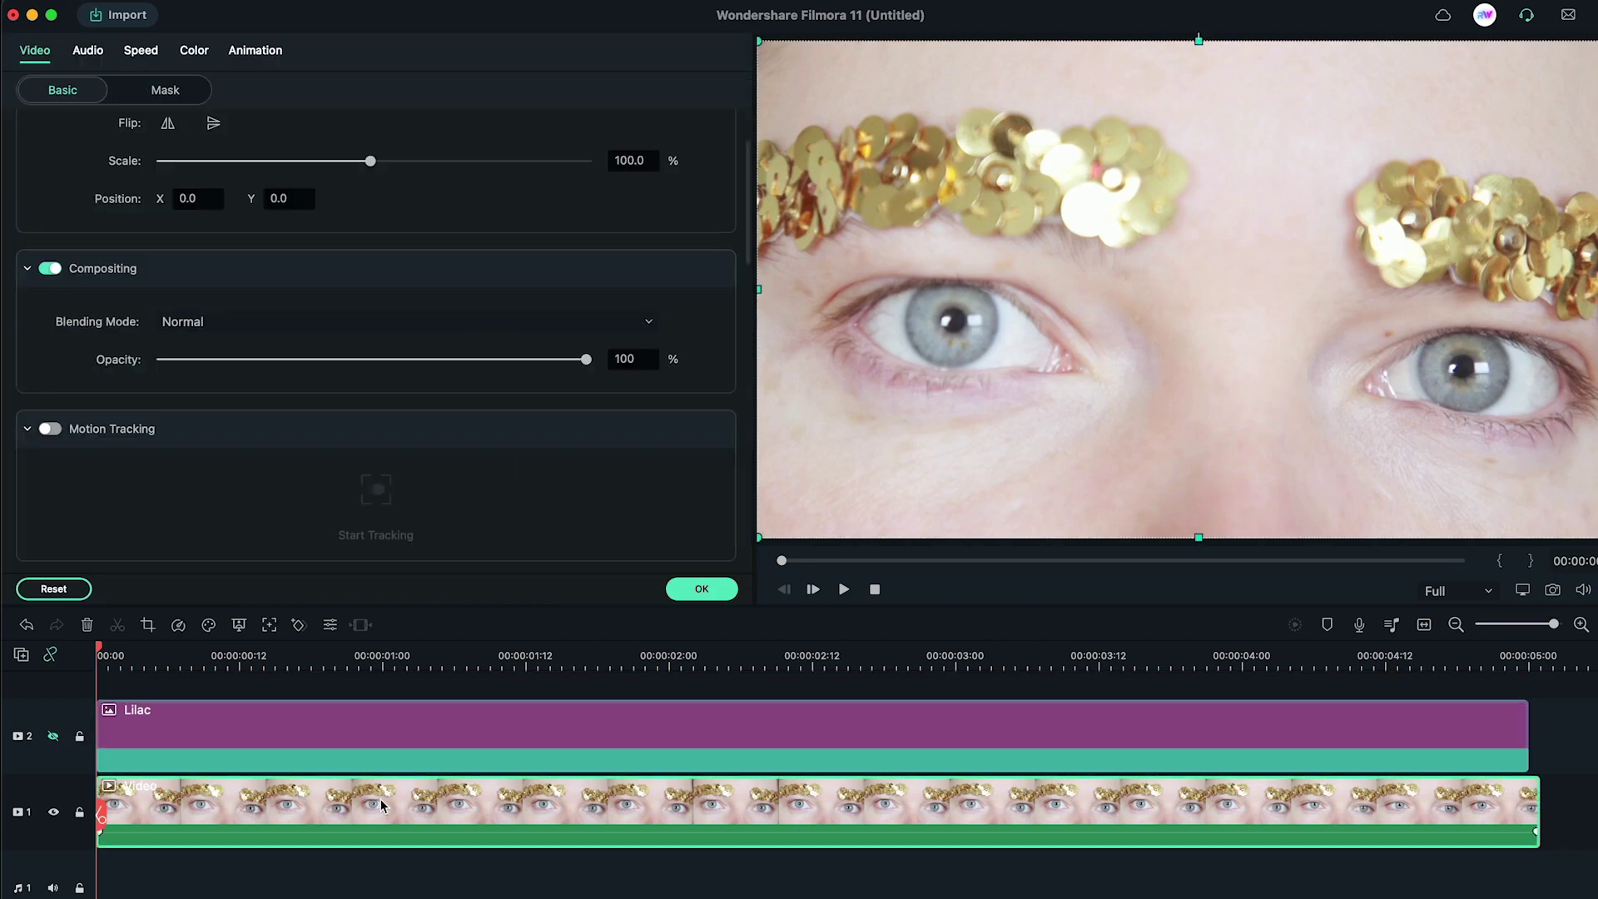
scroll(218, 490, "up", 3)
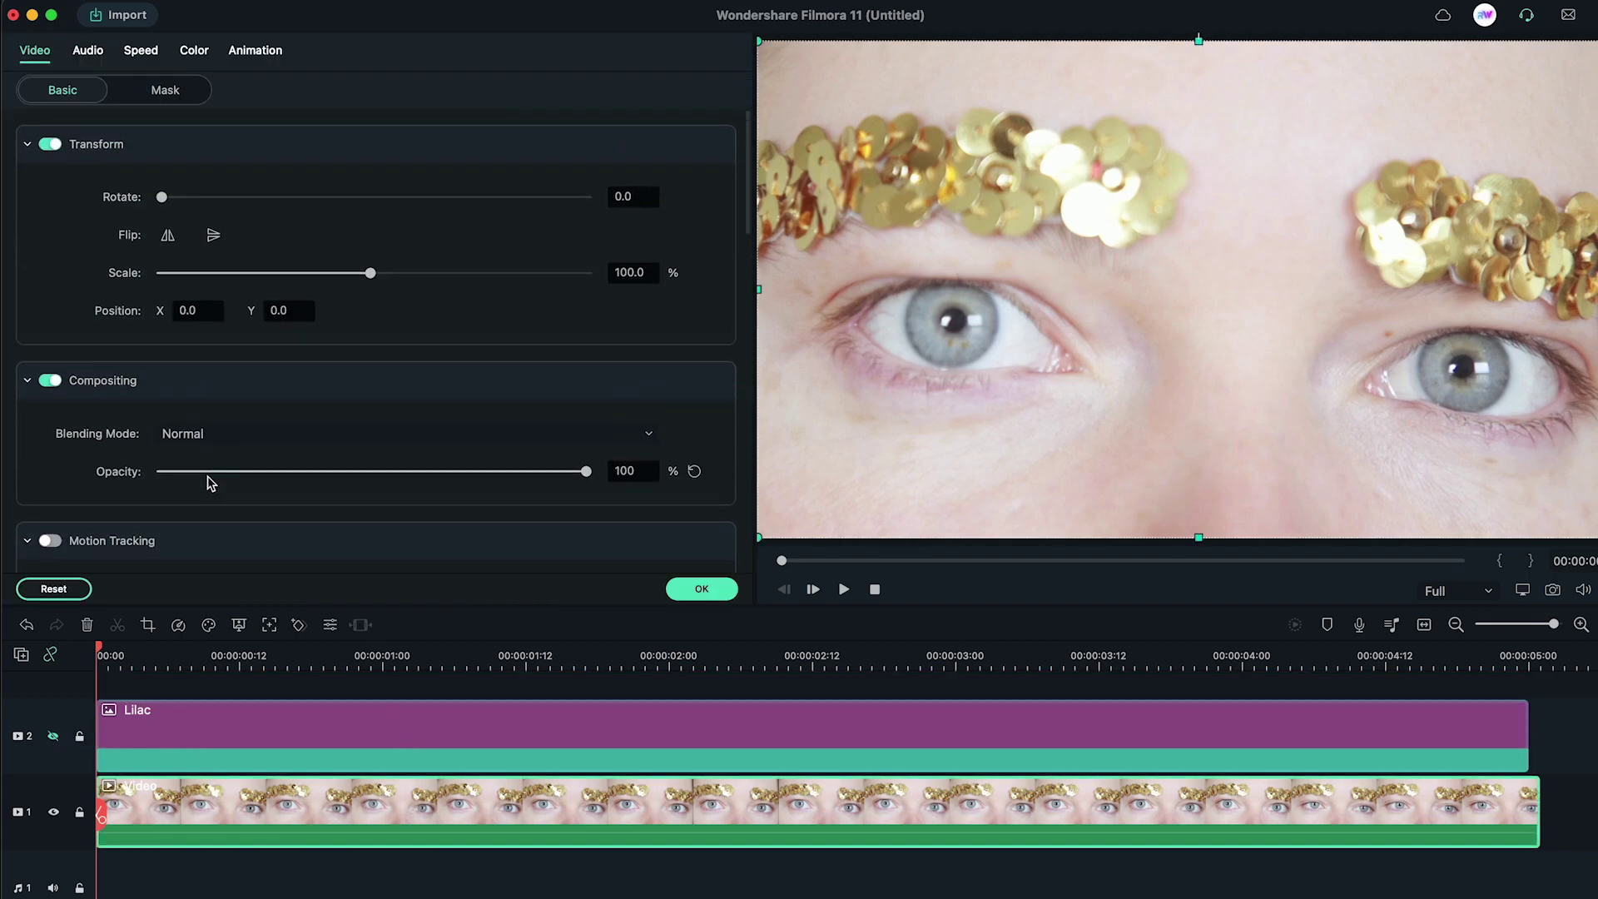
left_click(22, 145)
left_click(27, 197)
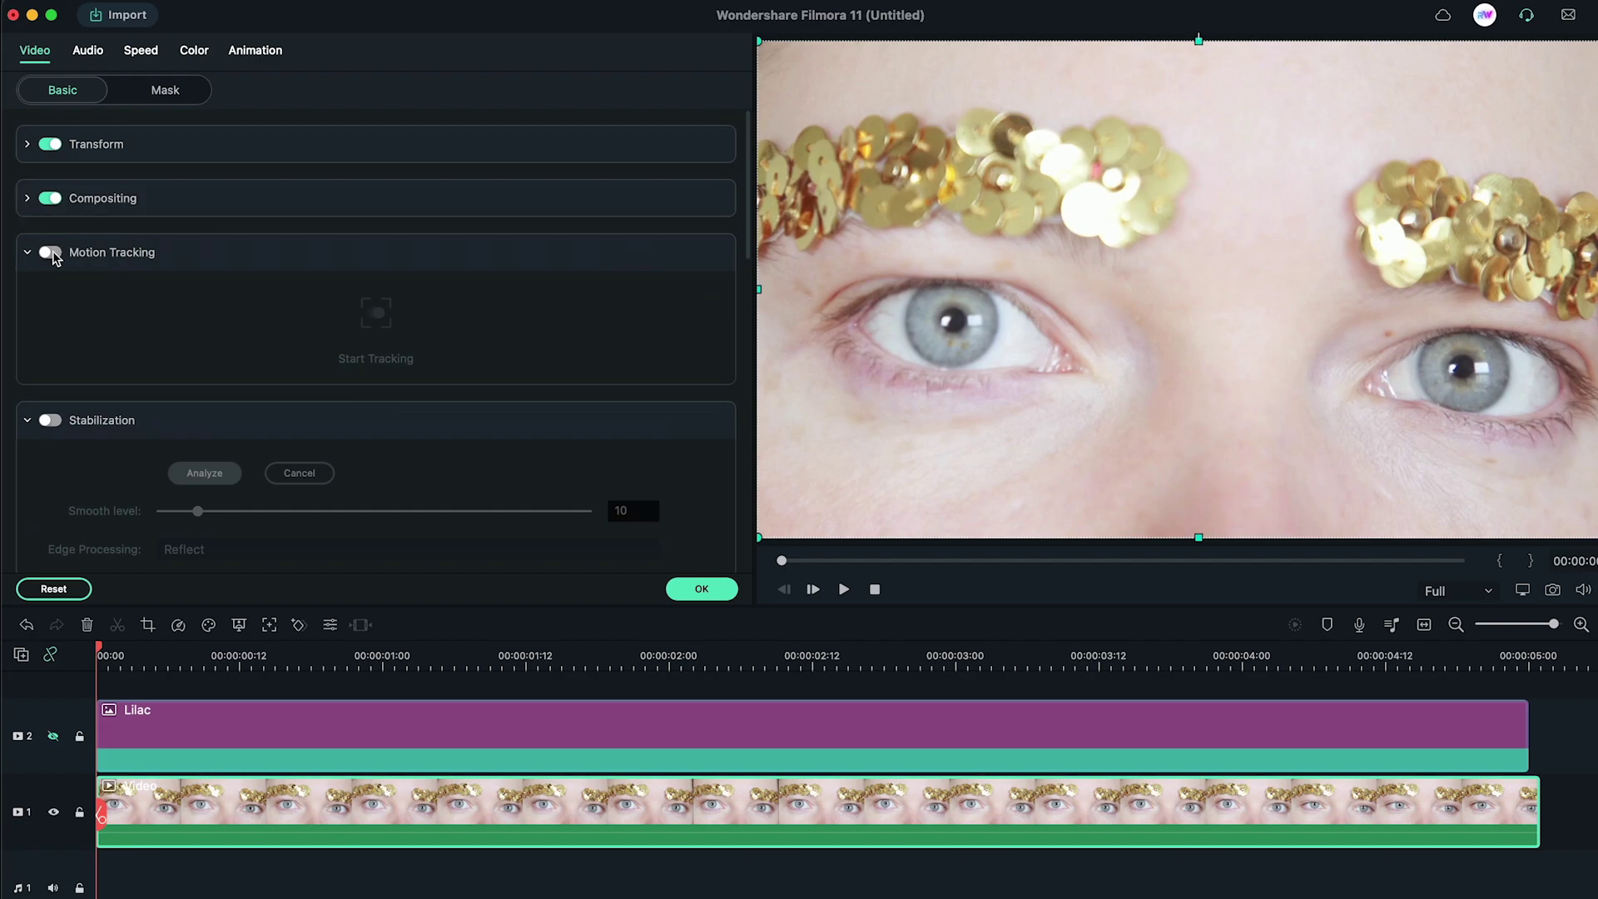
left_click(50, 254)
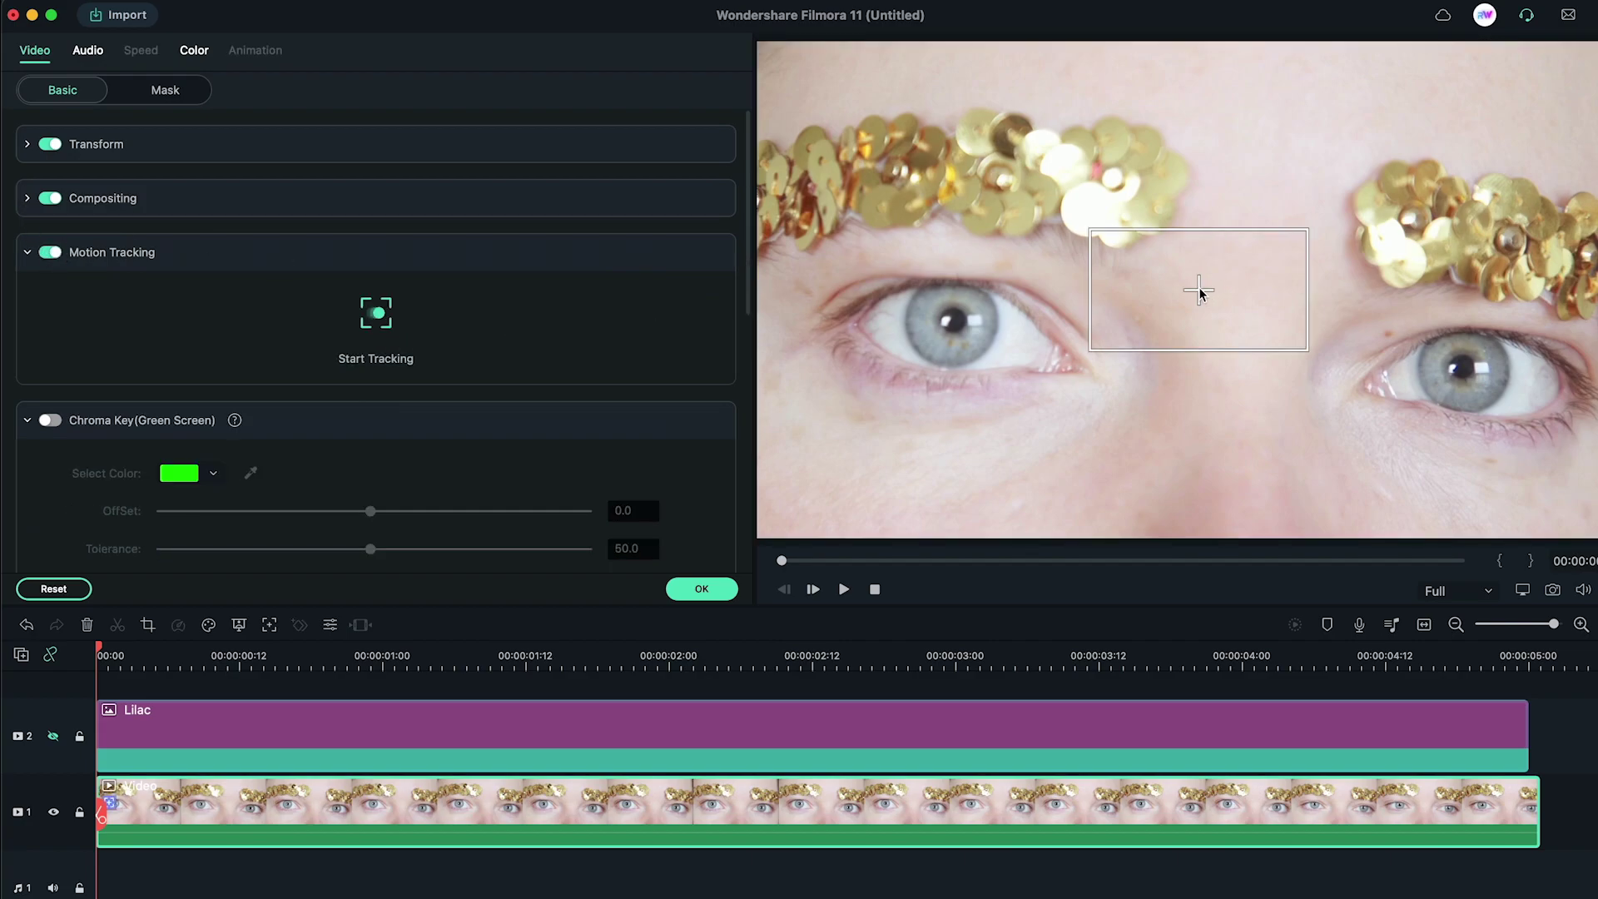
left_click_drag(1149, 288, 959, 319)
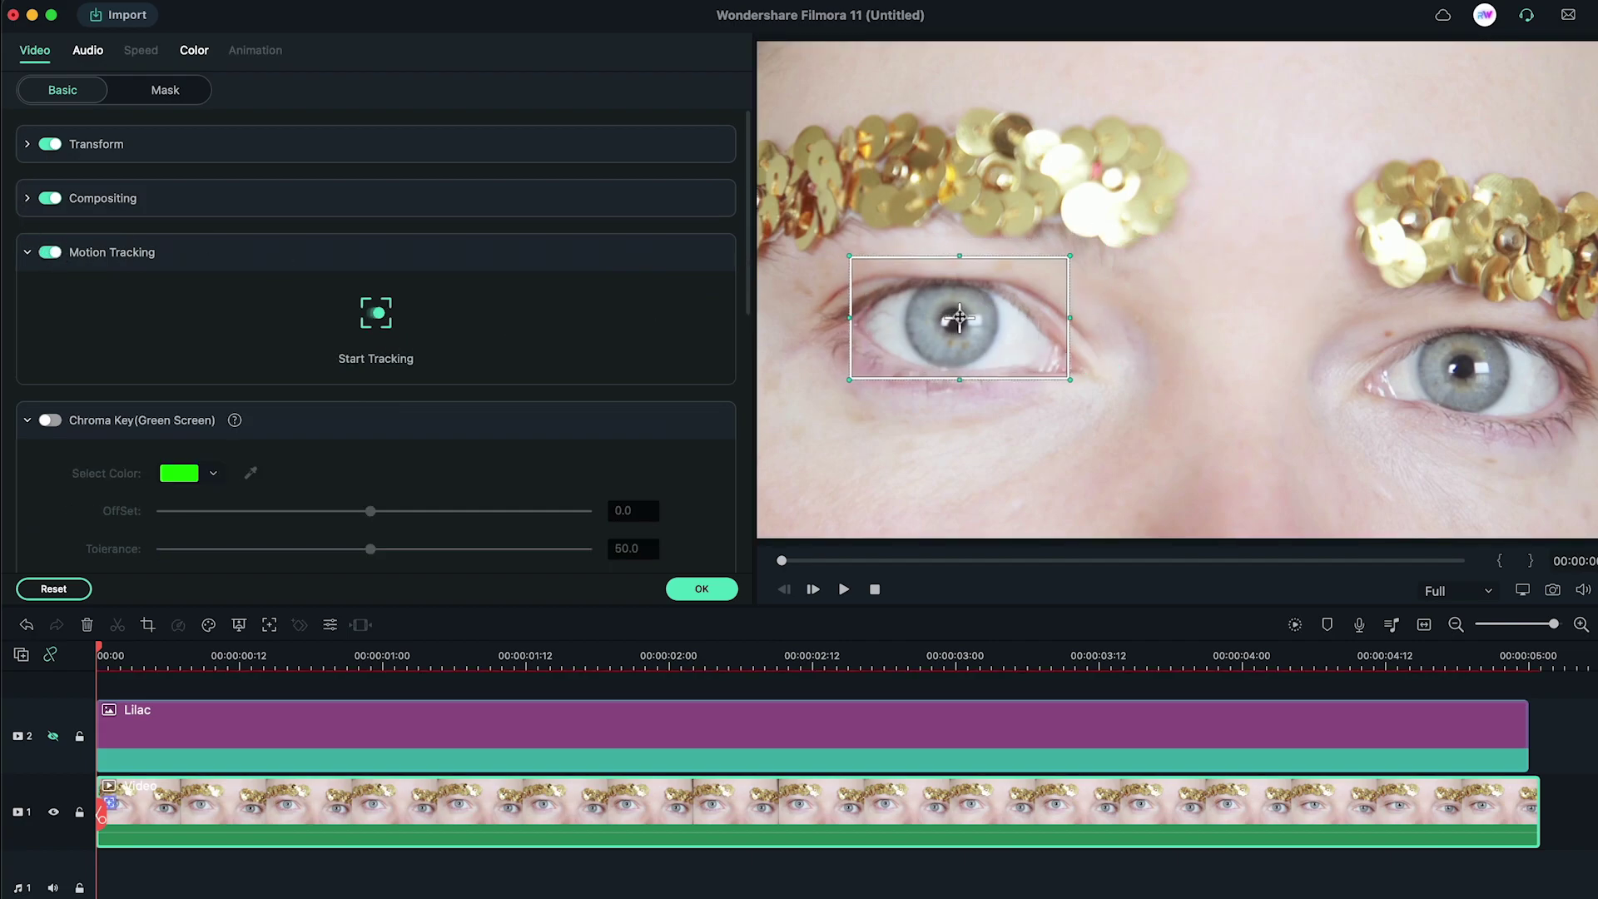
left_click_drag(1067, 258, 1001, 291)
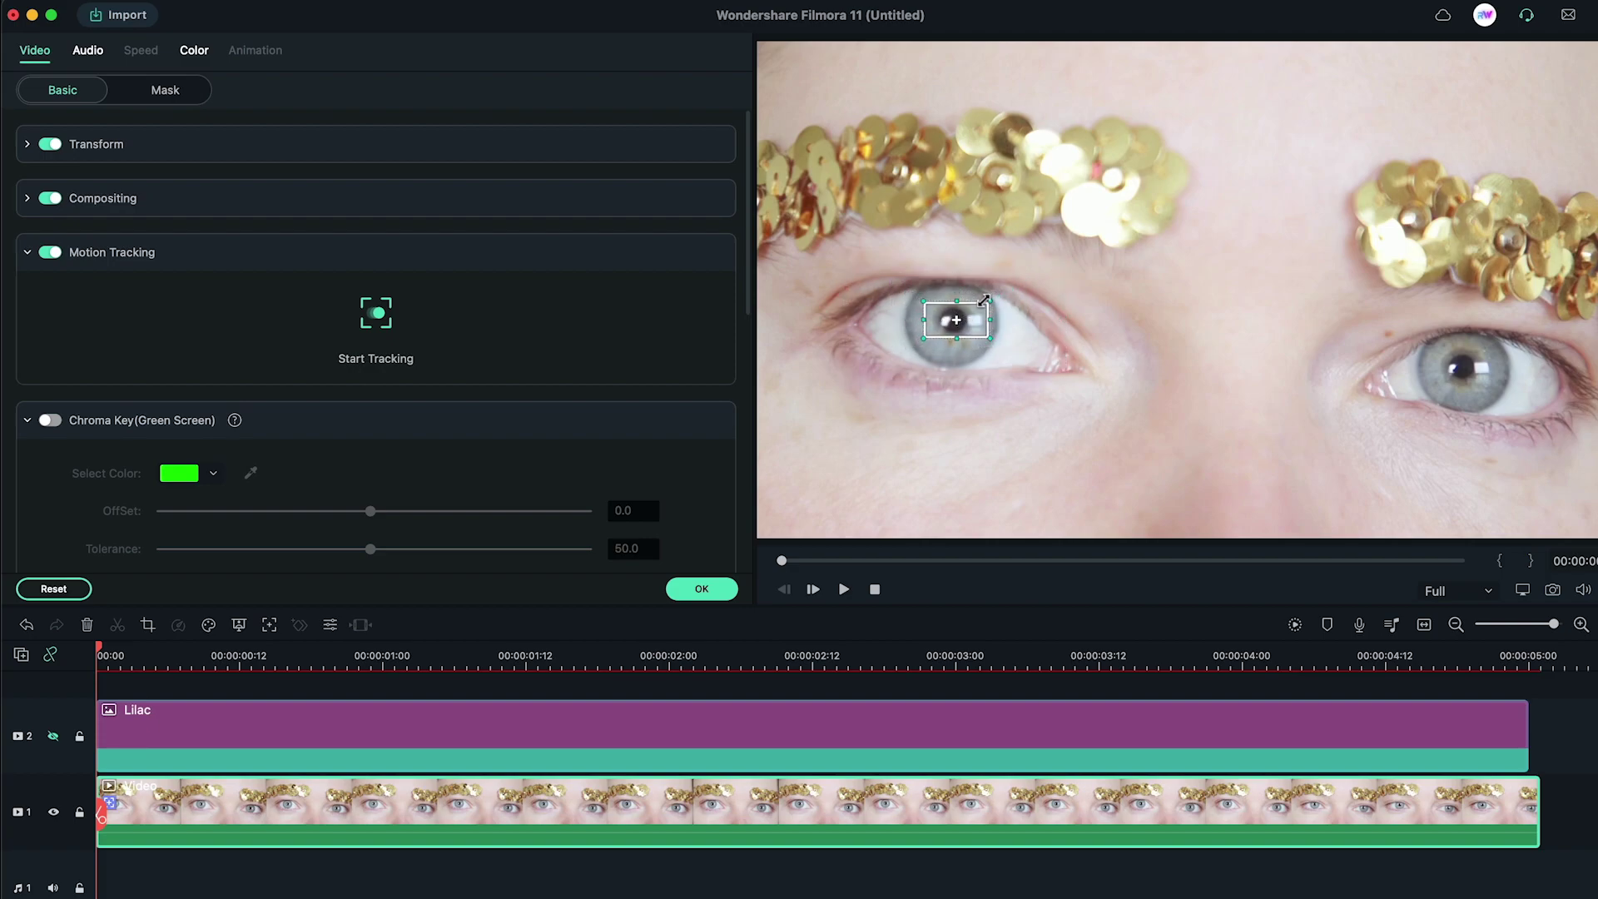
left_click(376, 315)
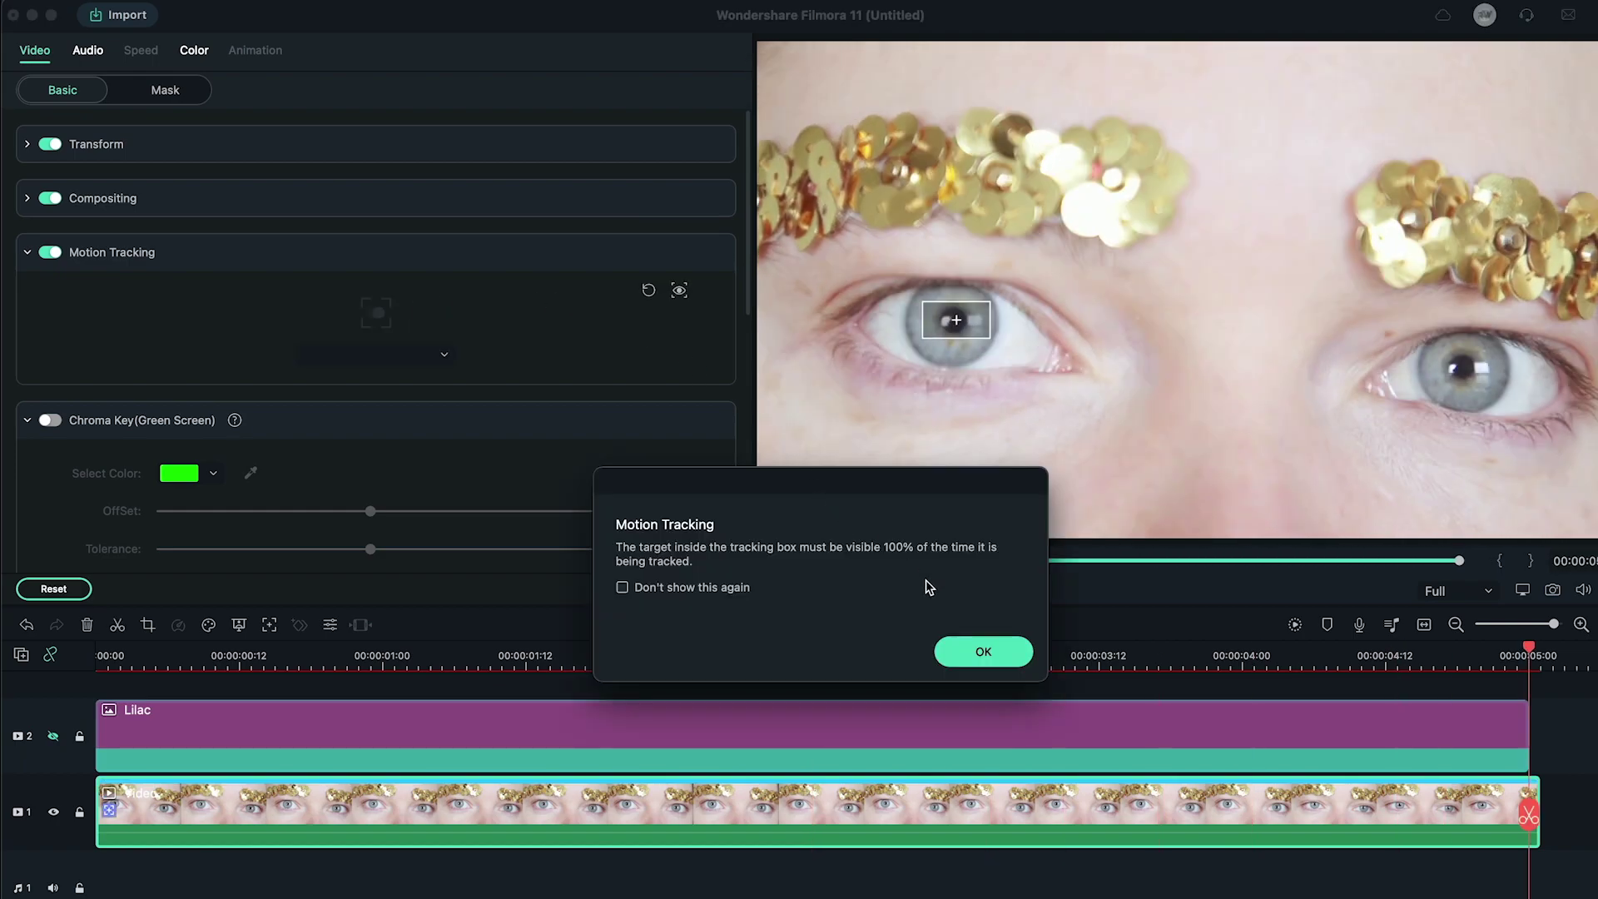
left_click(987, 652)
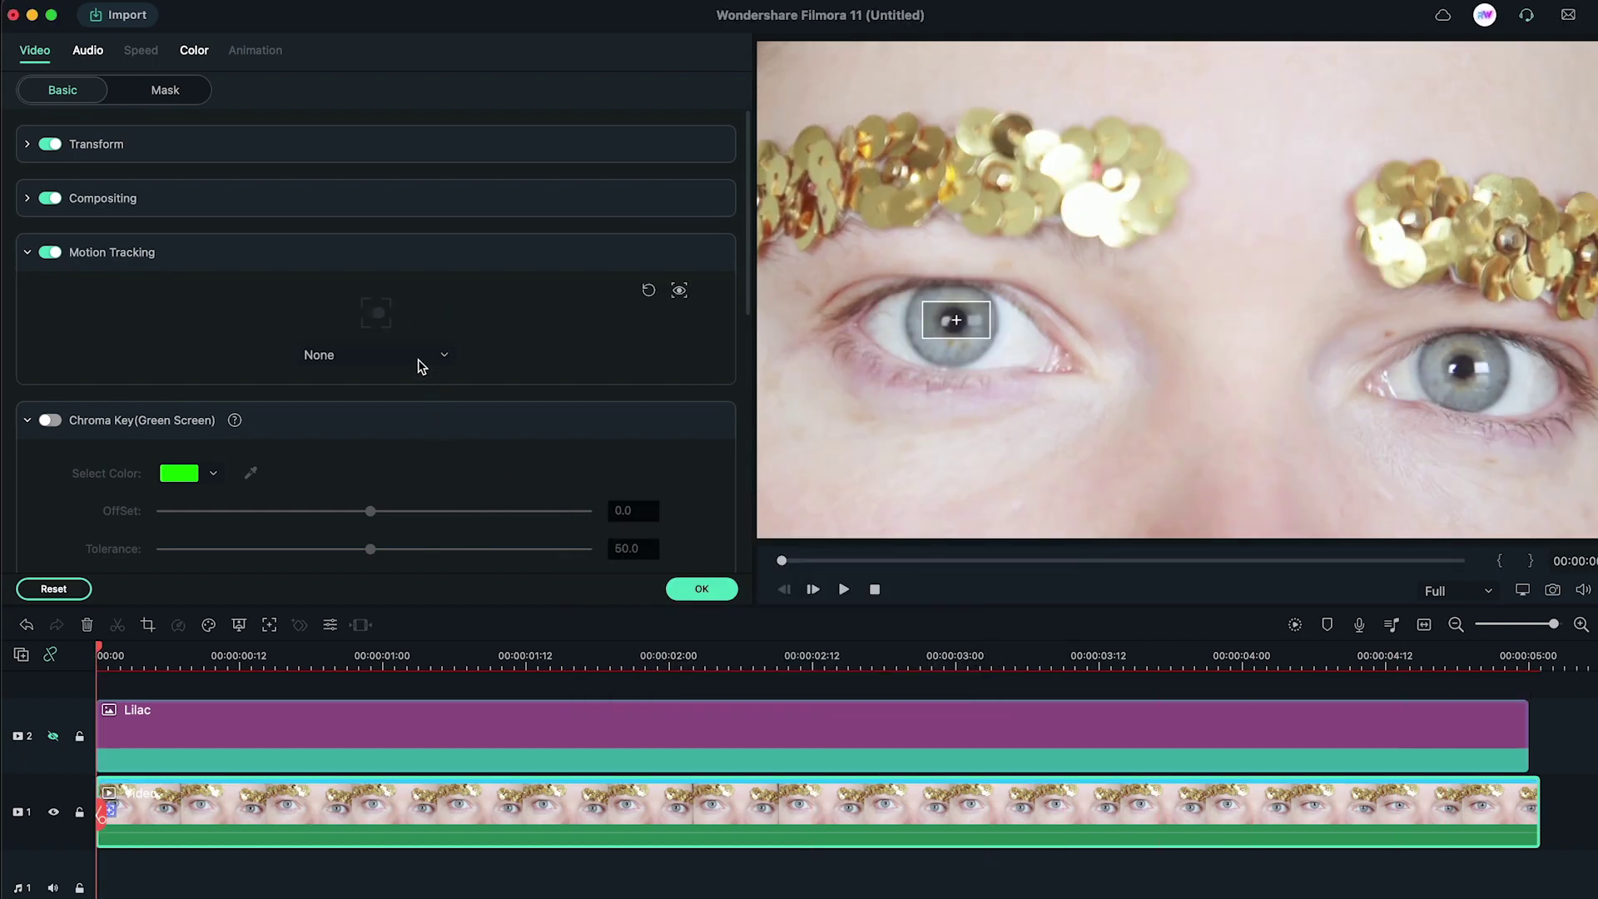
- Choose Lilac as the Motion Tracking follower and confirm with OK
left_click(376, 358)
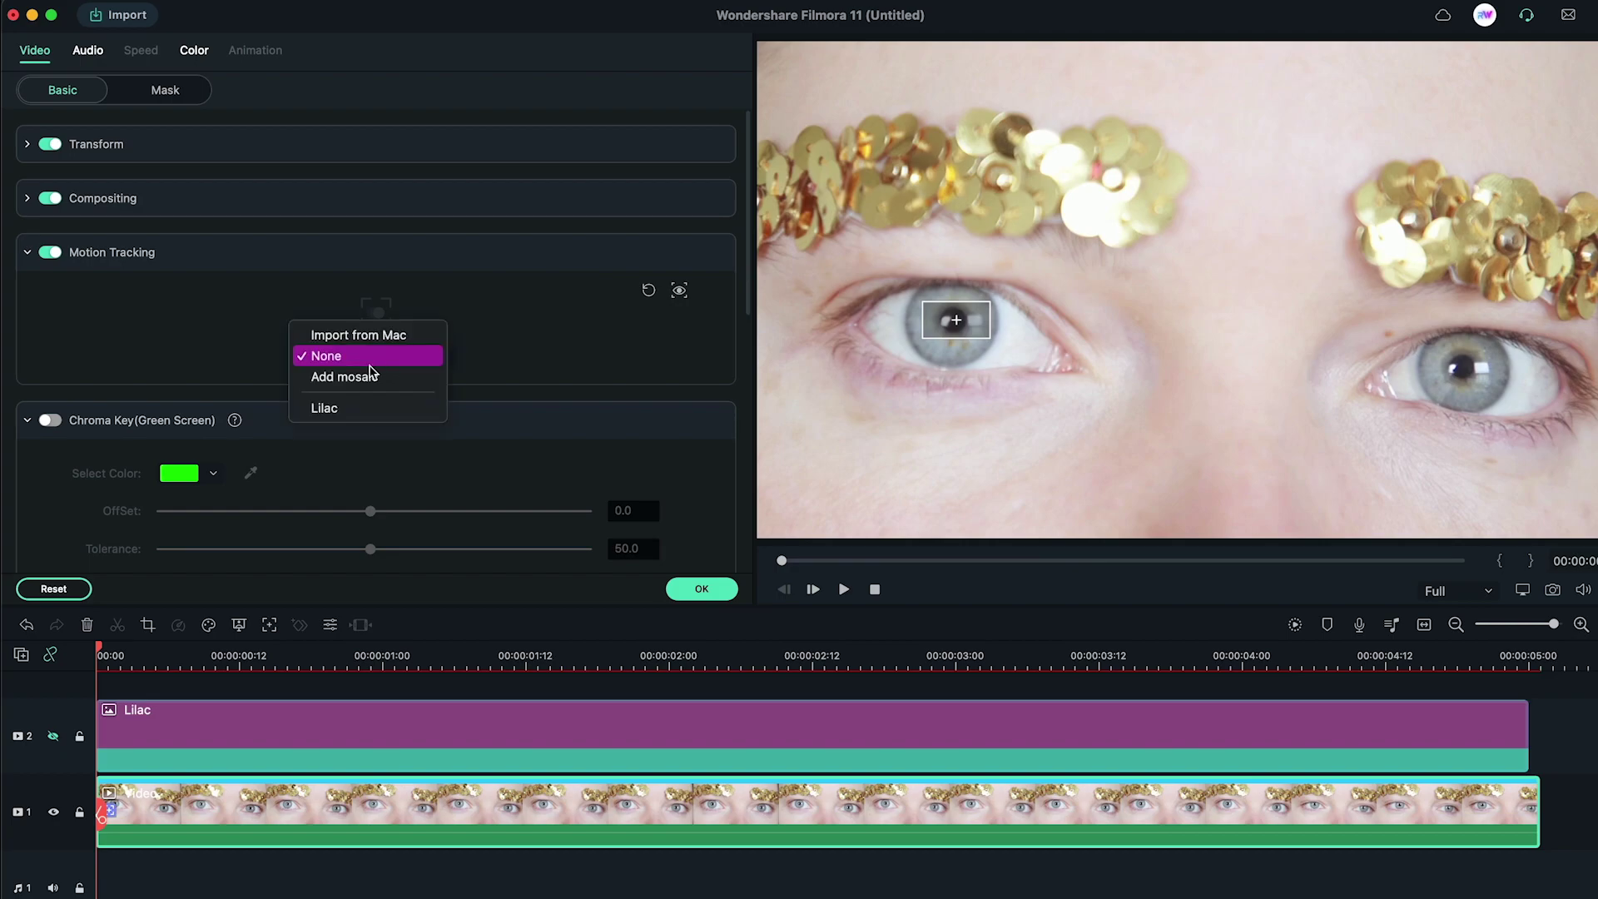
left_click(336, 411)
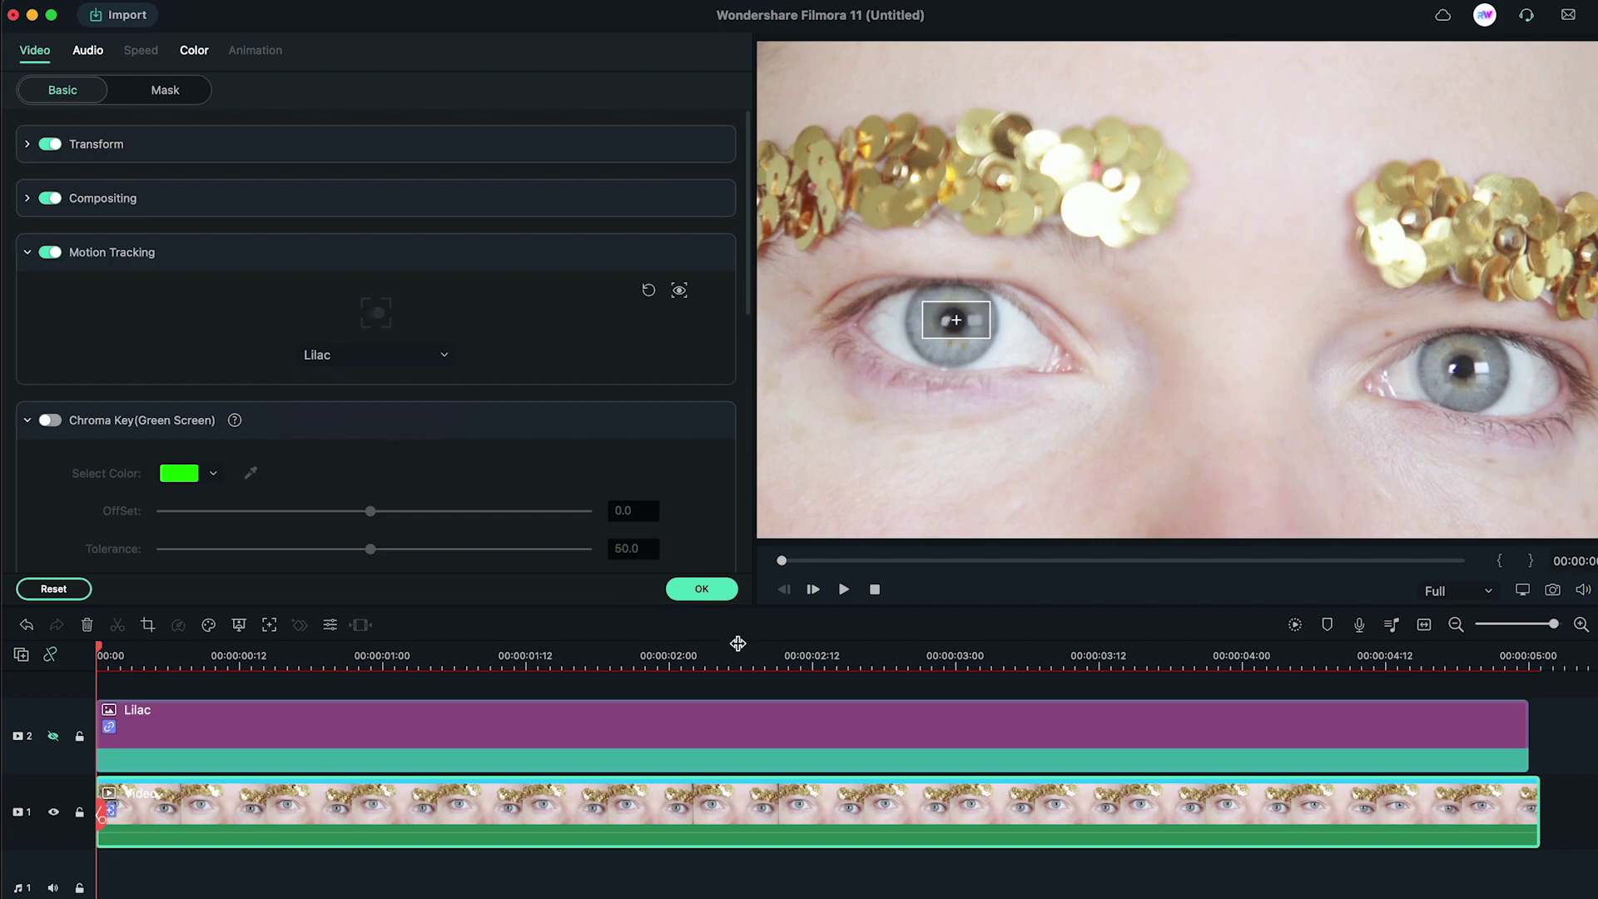
left_click(700, 591)
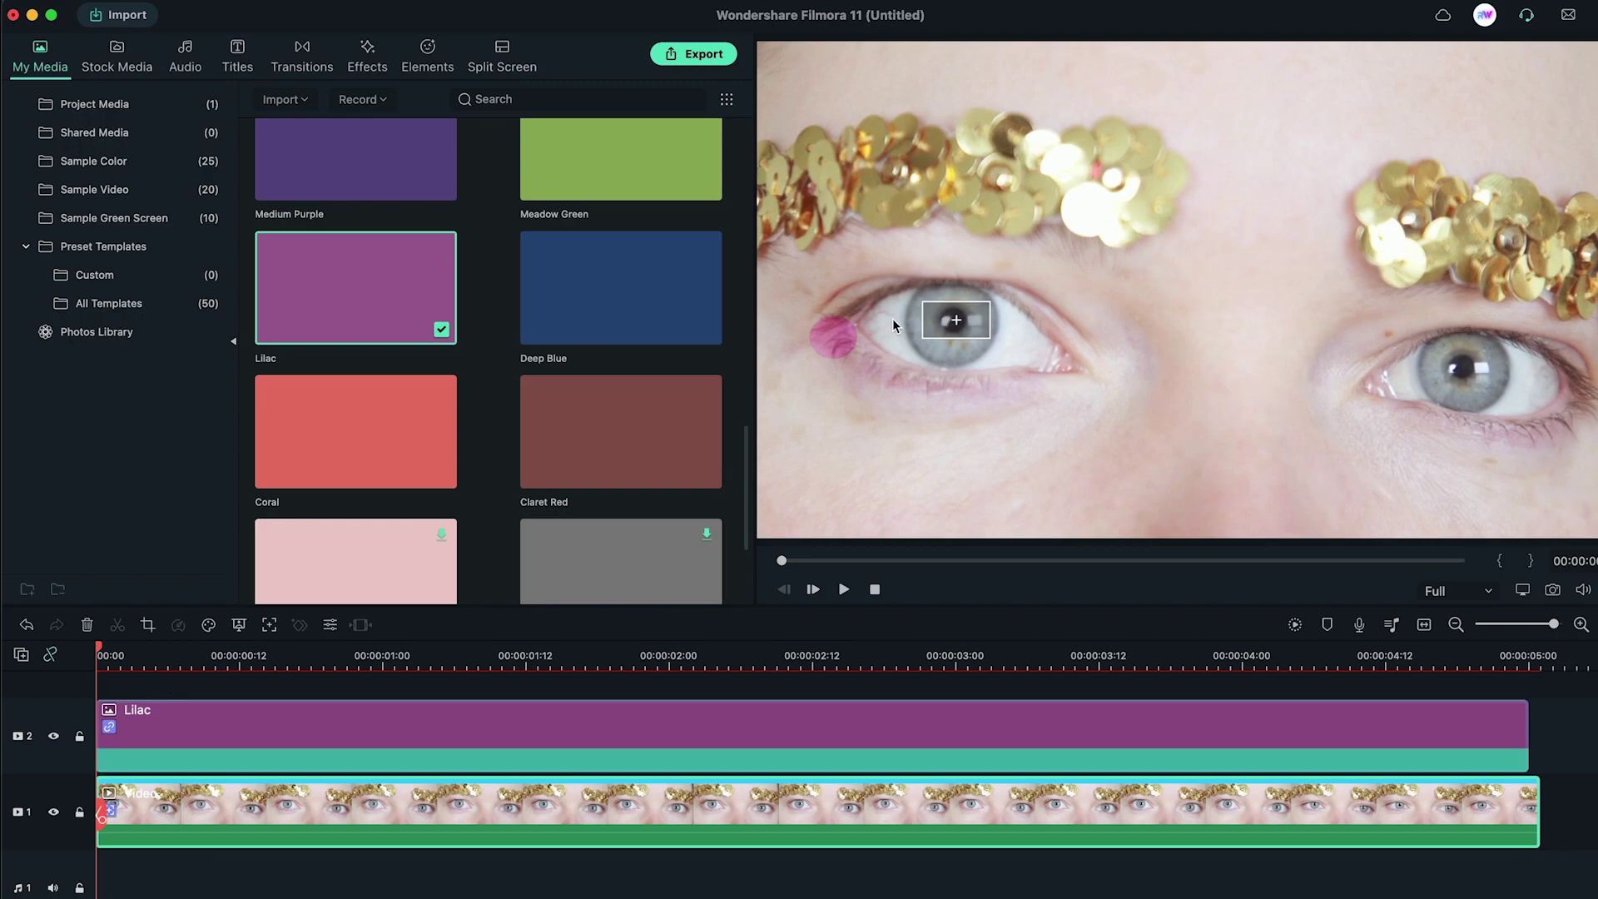
- Reposition and resize the Lilac mask over the left iris, then play to check the tint
double_click(407, 724)
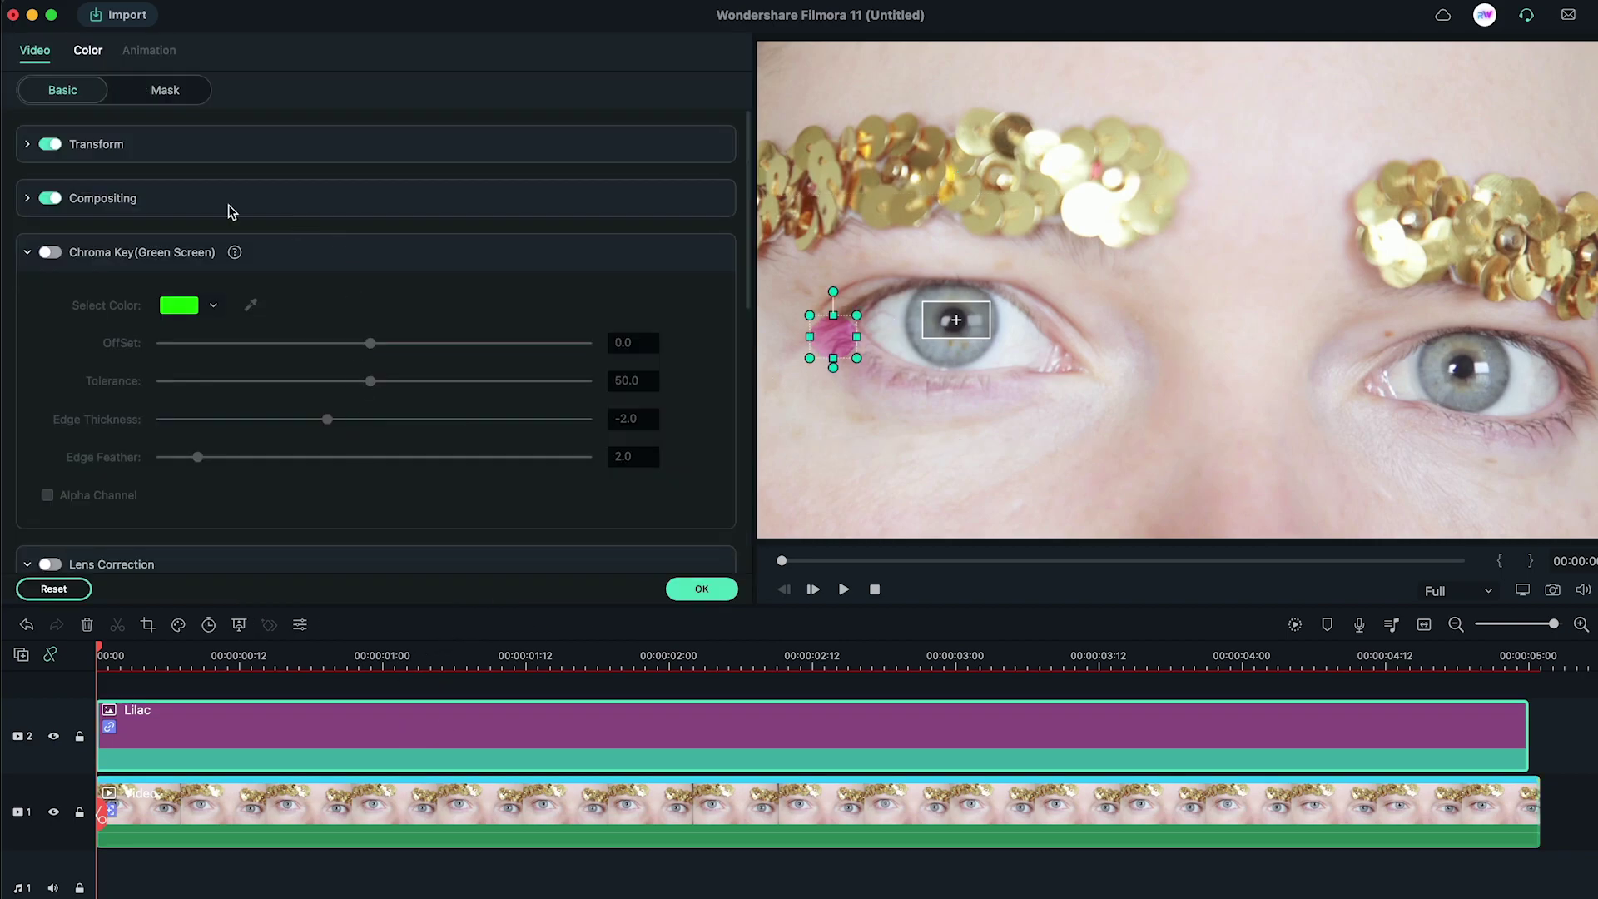
left_click(29, 146)
left_click(165, 90)
scroll(374, 375, "down", 5)
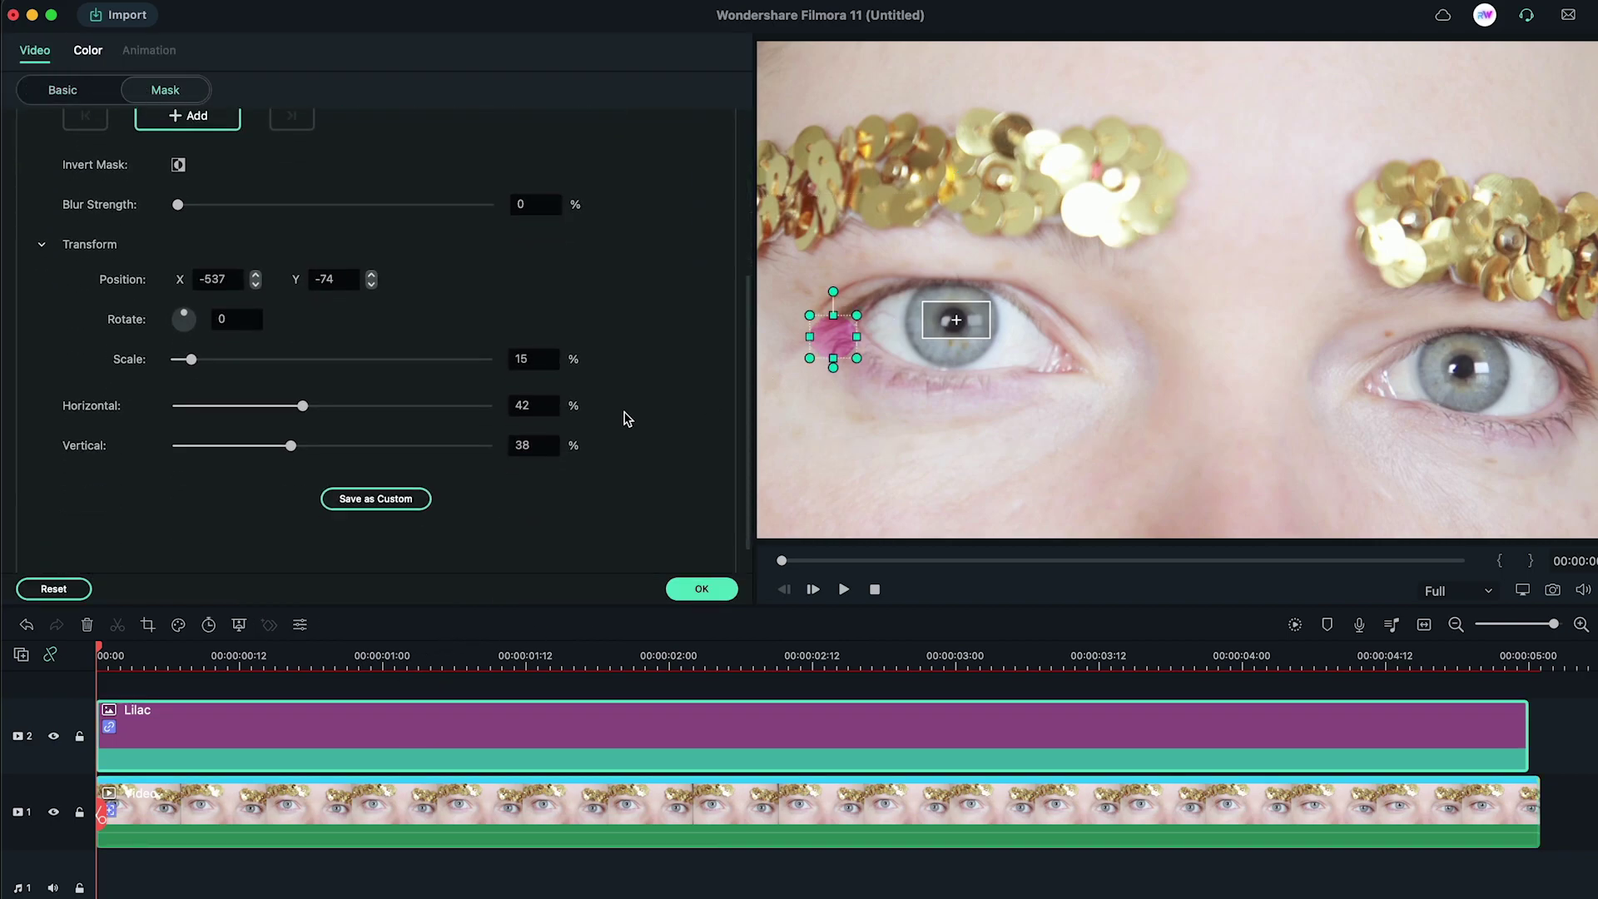
left_click_drag(251, 352, 204, 352)
left_click_drag(833, 327, 955, 323)
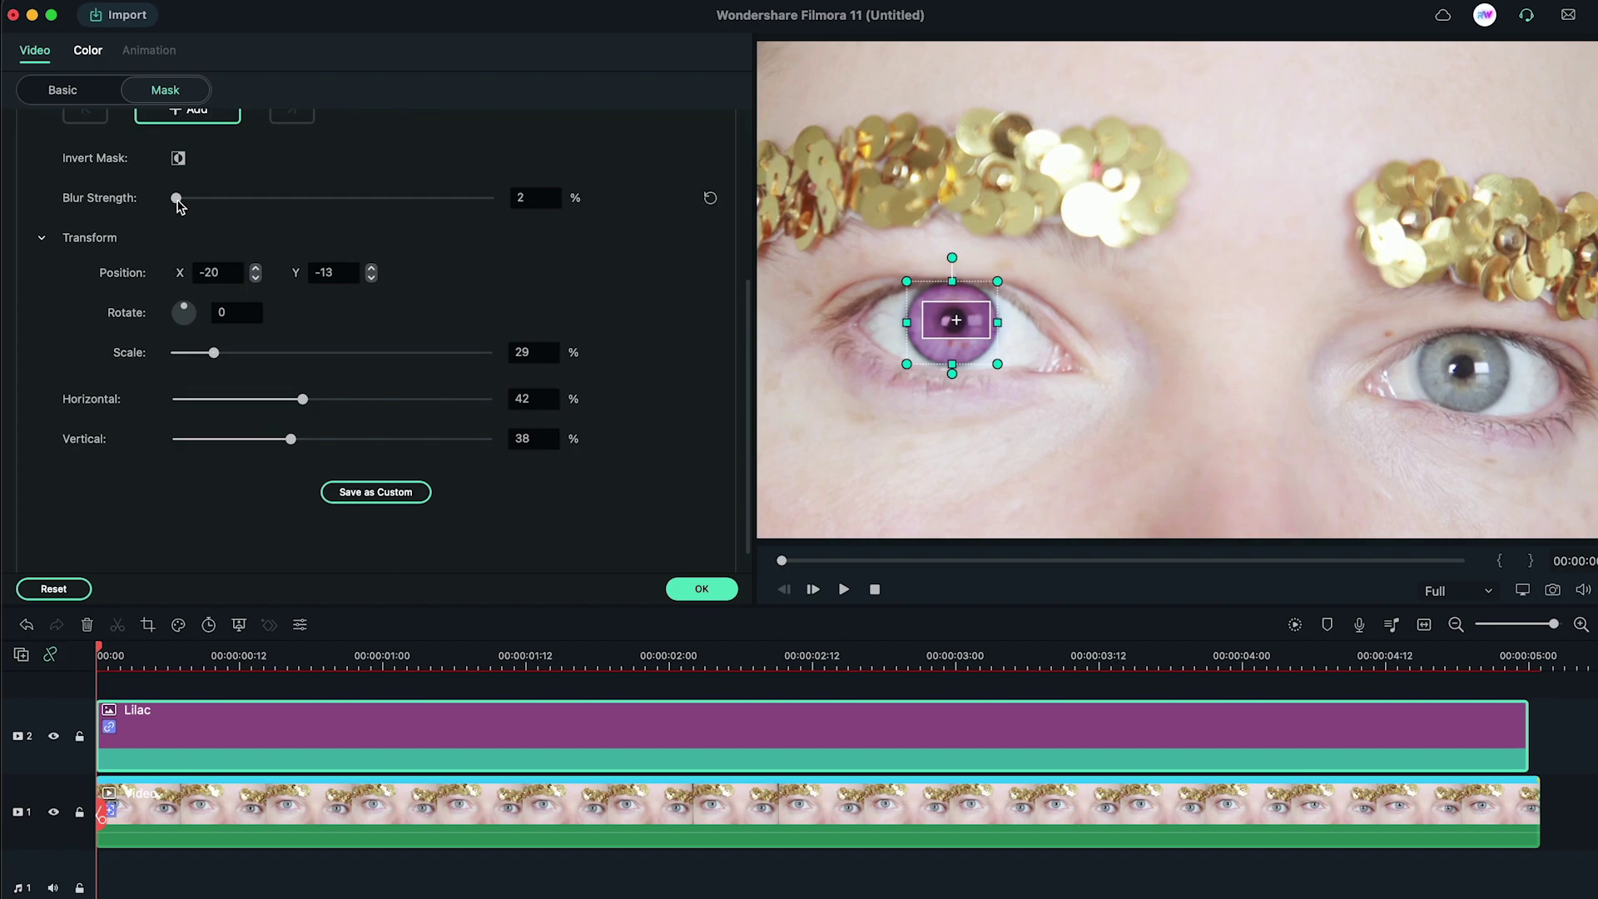
left_click(701, 588)
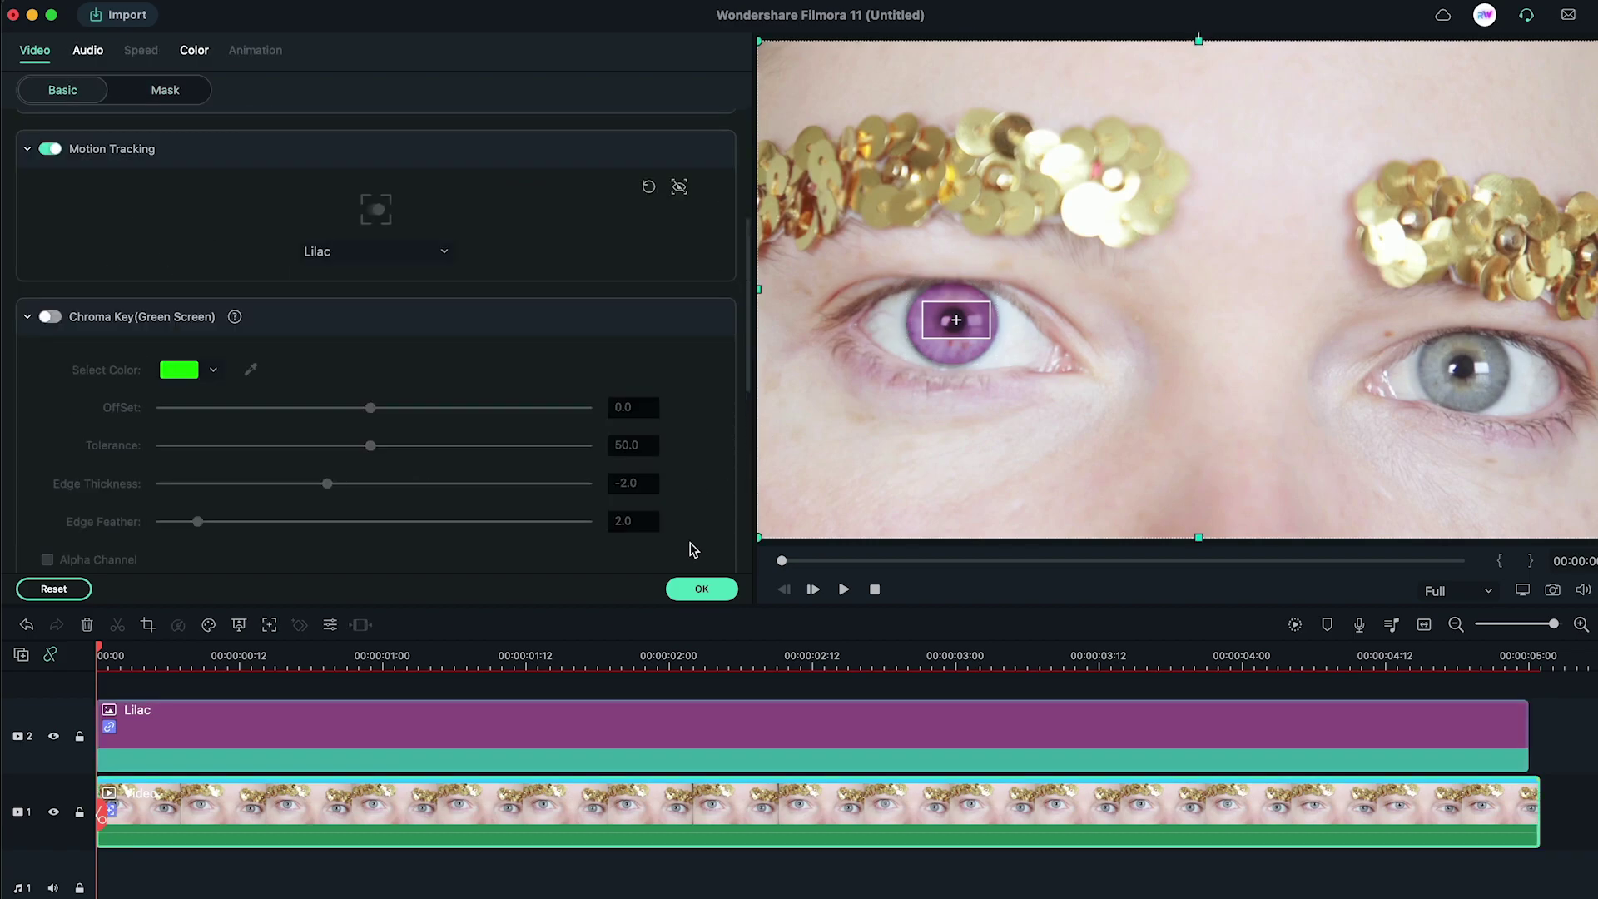
left_click(843, 590)
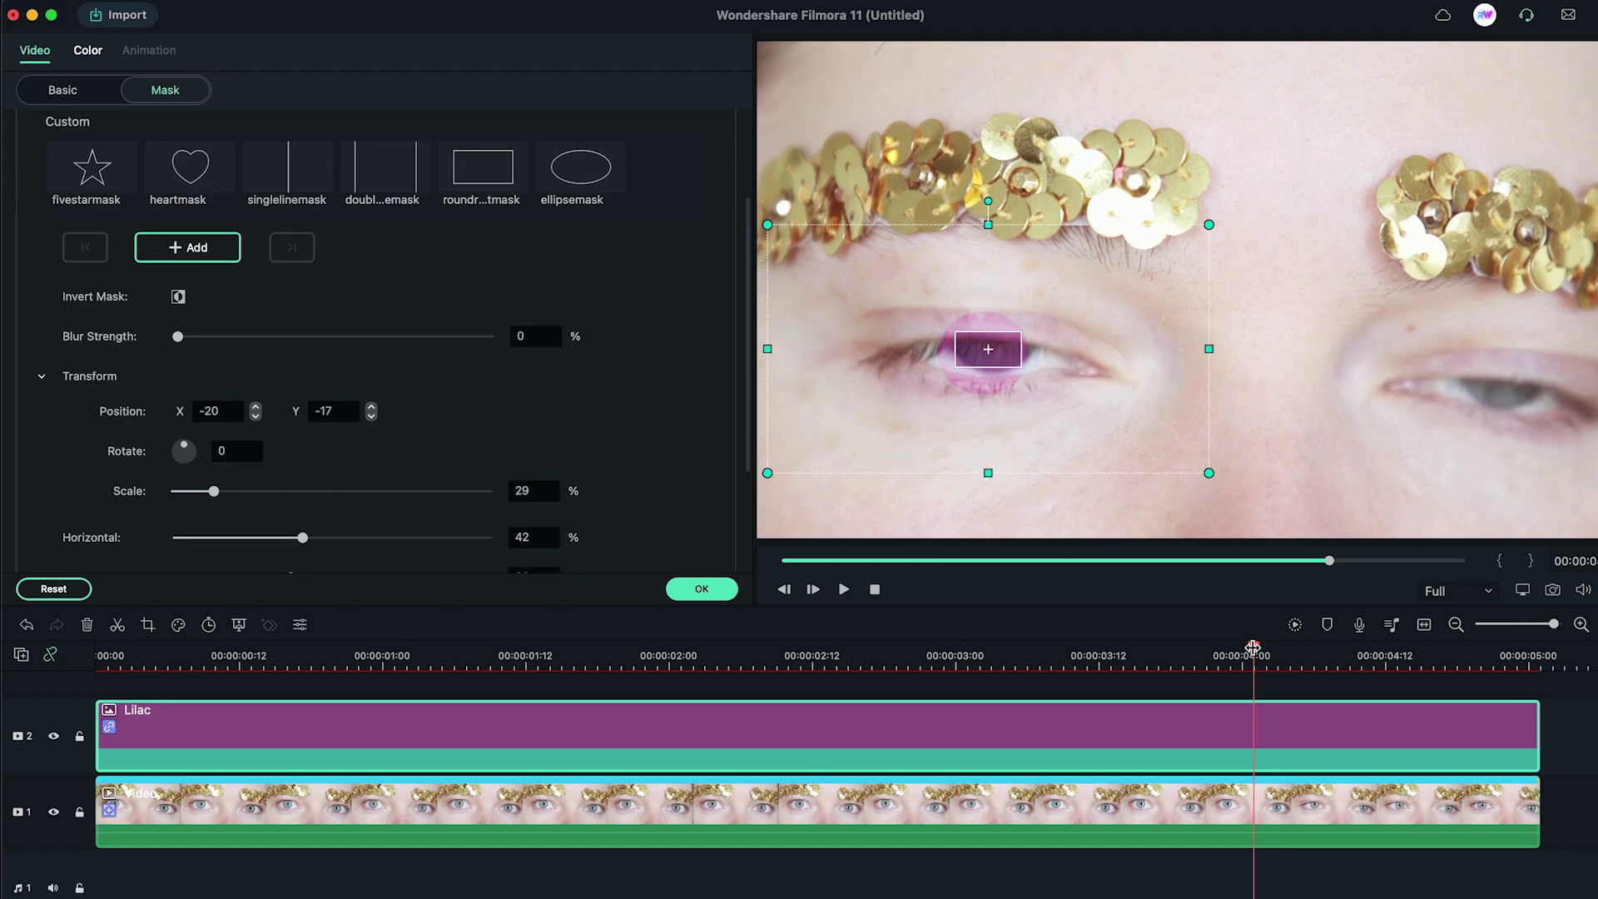
- Scrub to the blink near 4 s and add mask keyframes there
left_click_drag(1254, 648, 1246, 655)
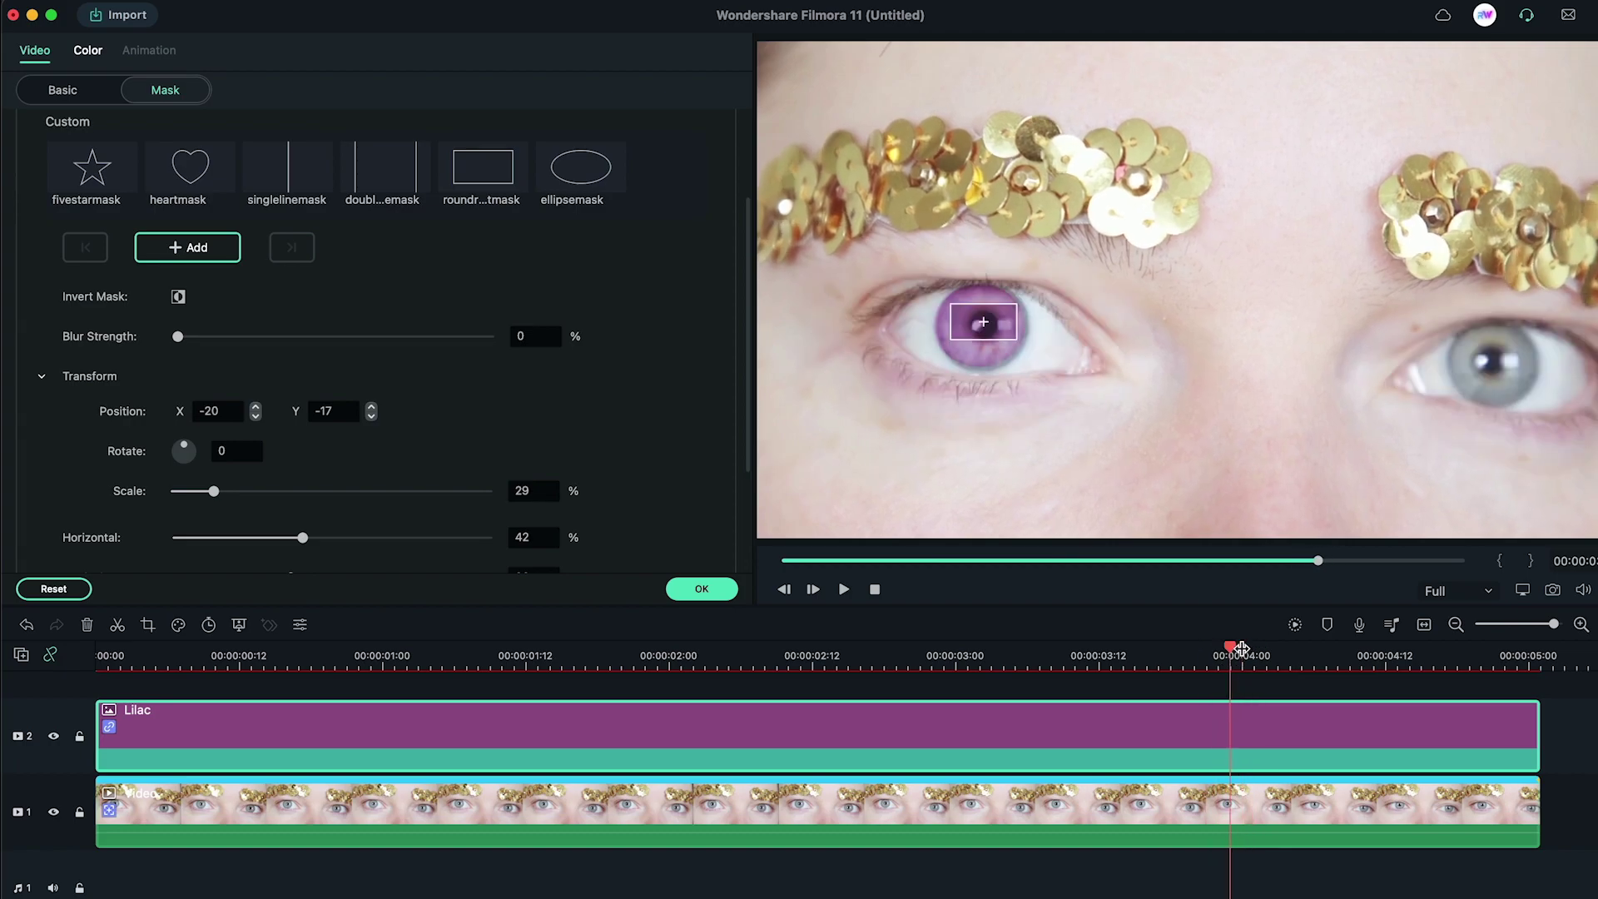
key("Left")
left_click(229, 251)
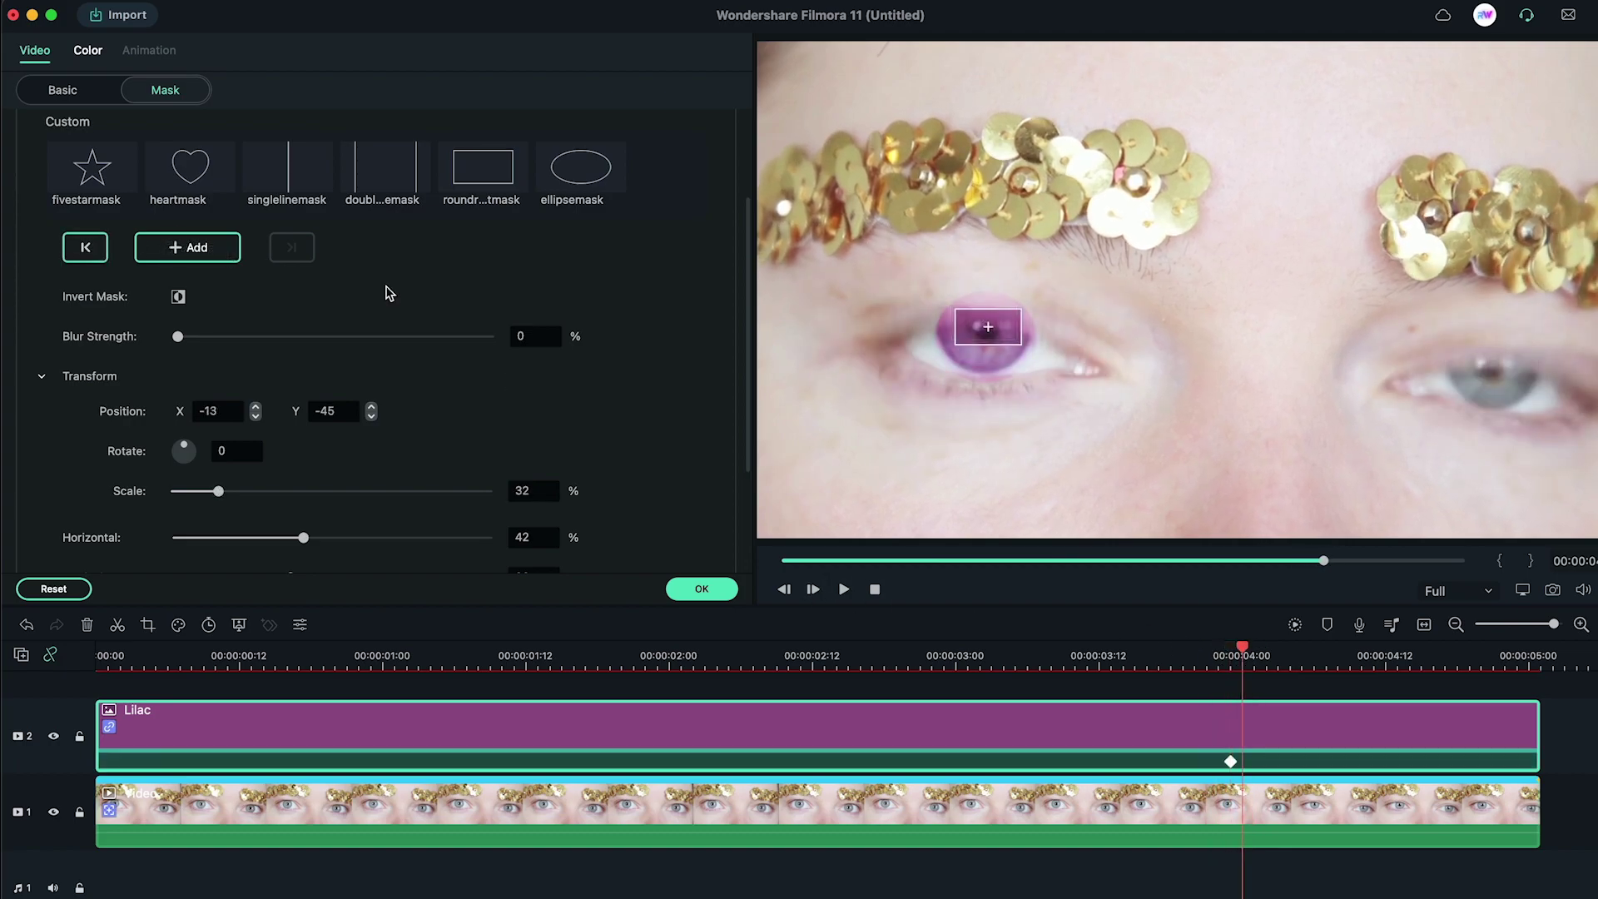
left_click(214, 257)
- Step frame by frame through the blink, revisiting the mask keyframes
key("Right")
left_click(177, 245)
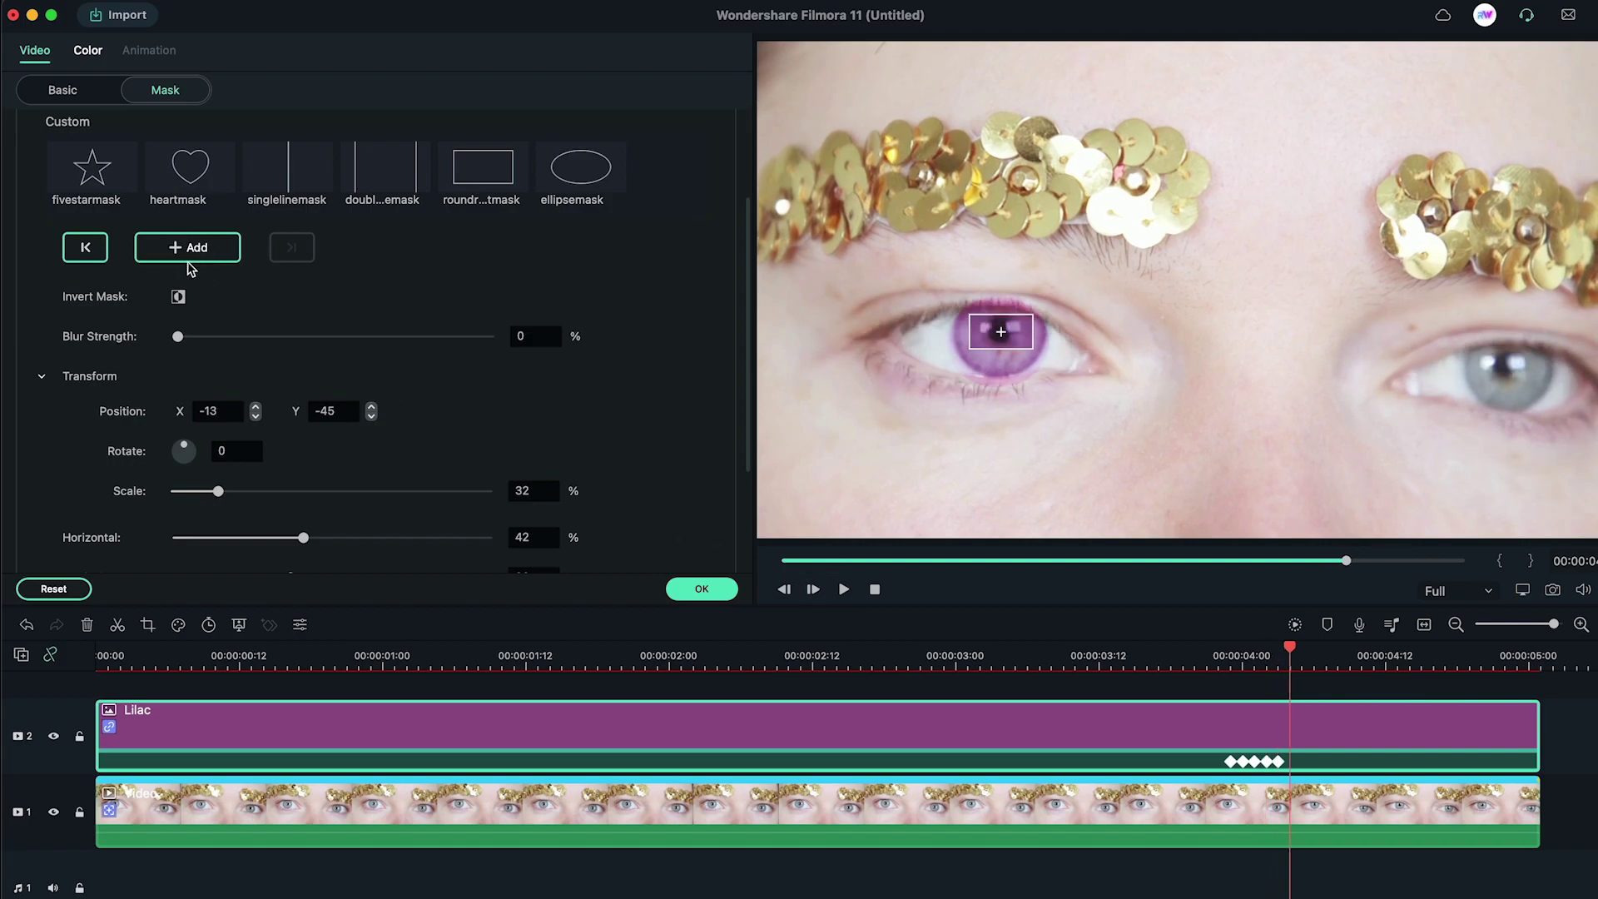
key("Right")
left_click(1362, 663)
key("Left")
key("Left")
key("Left")
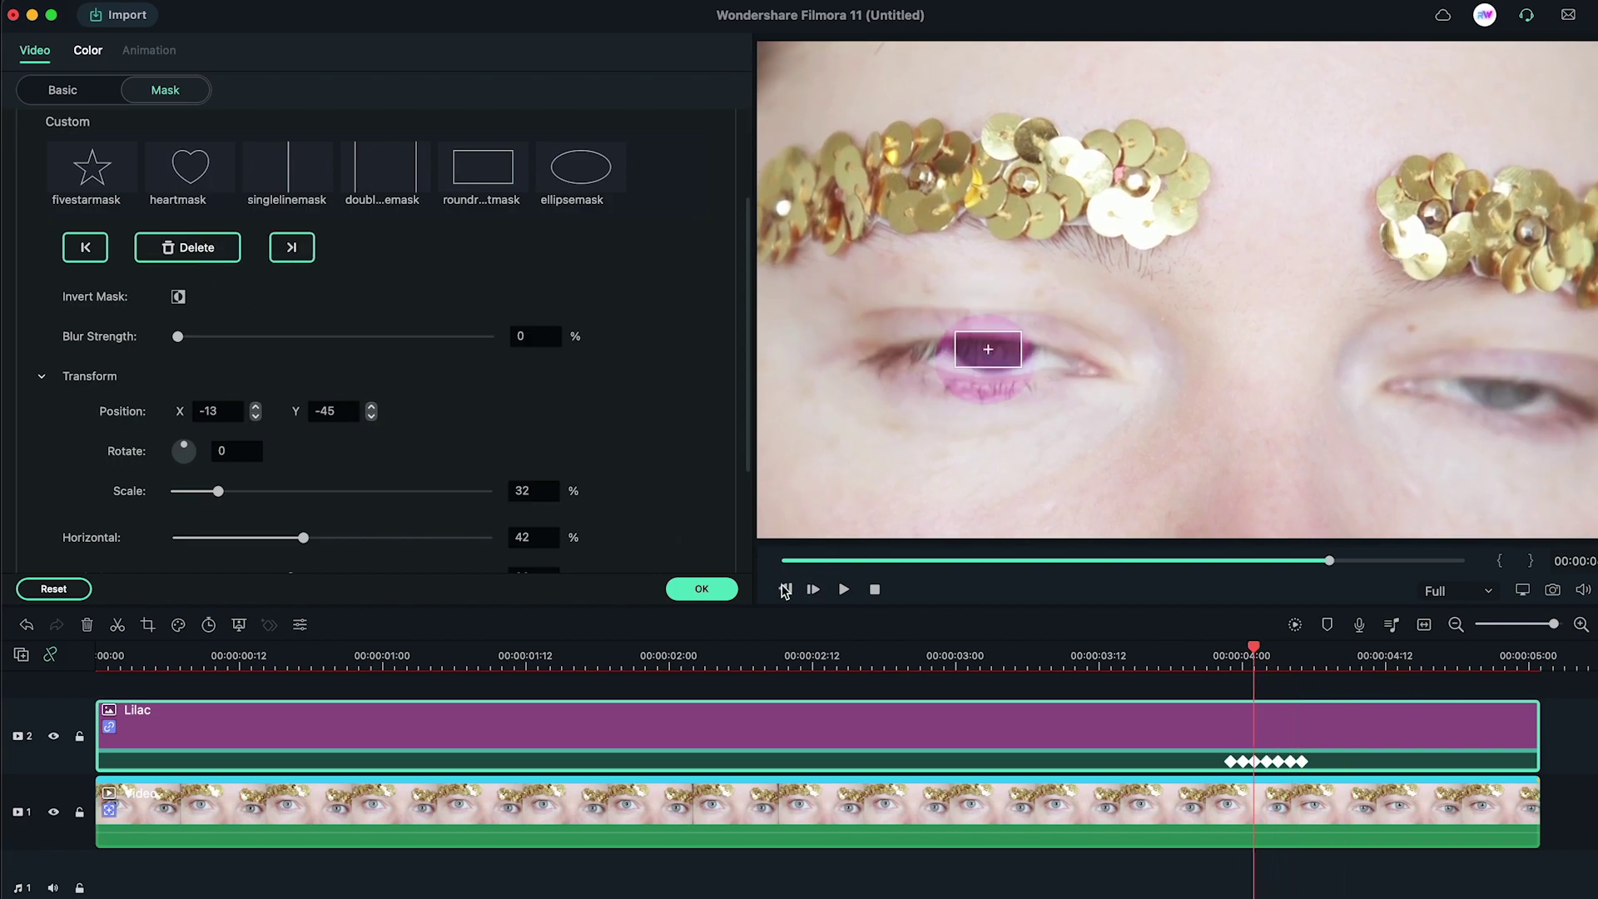
scroll(291, 450, "down", 2)
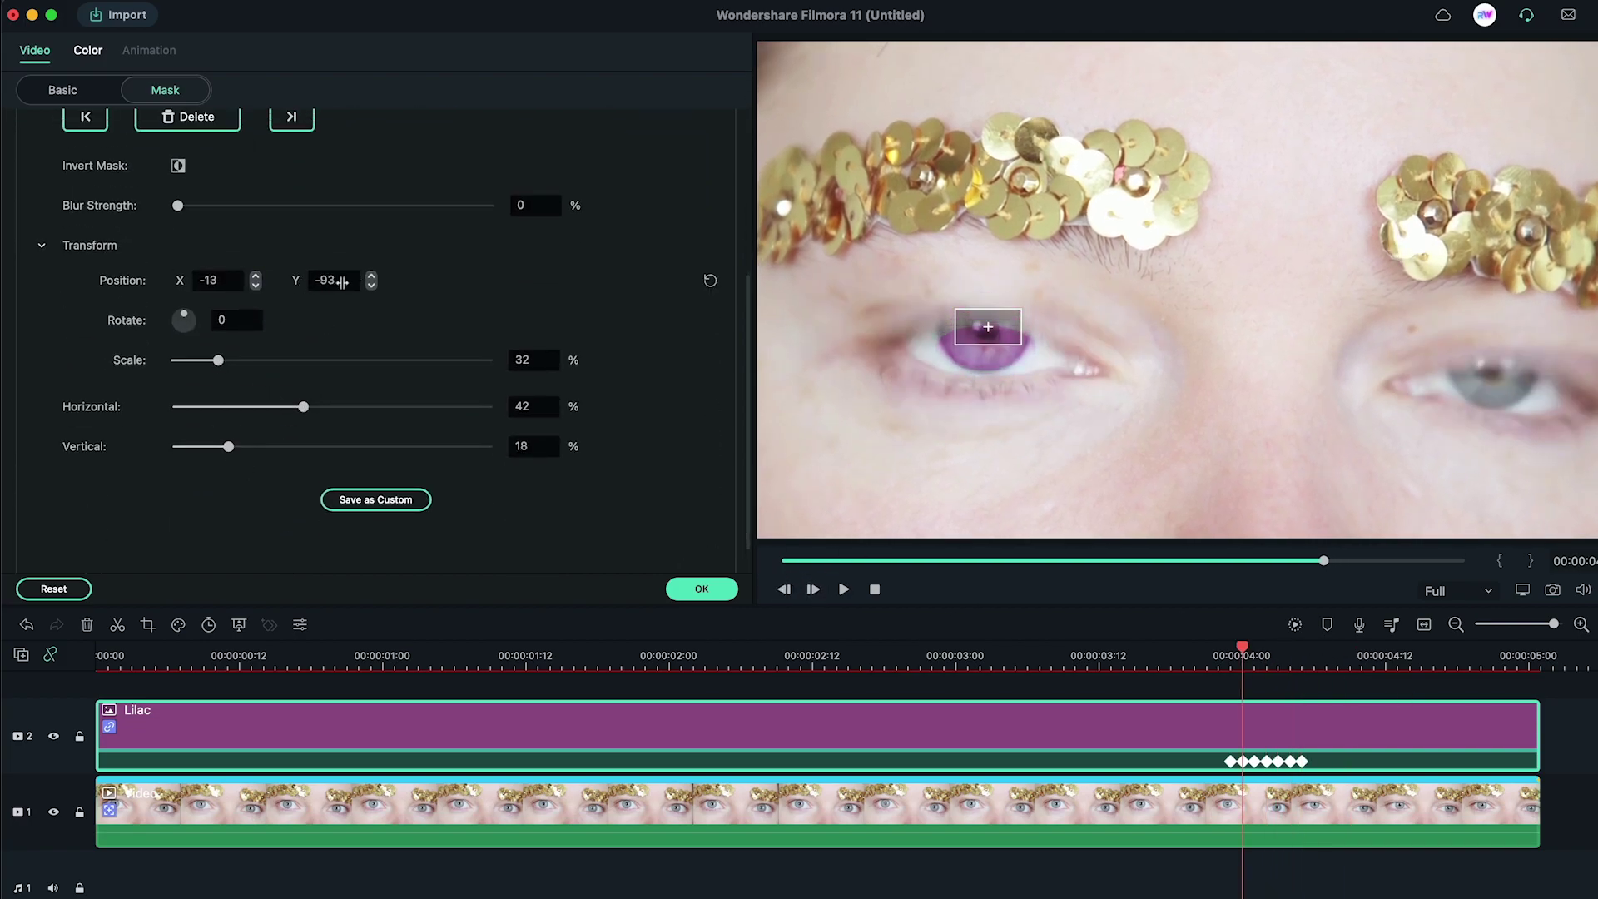
left_click(818, 591)
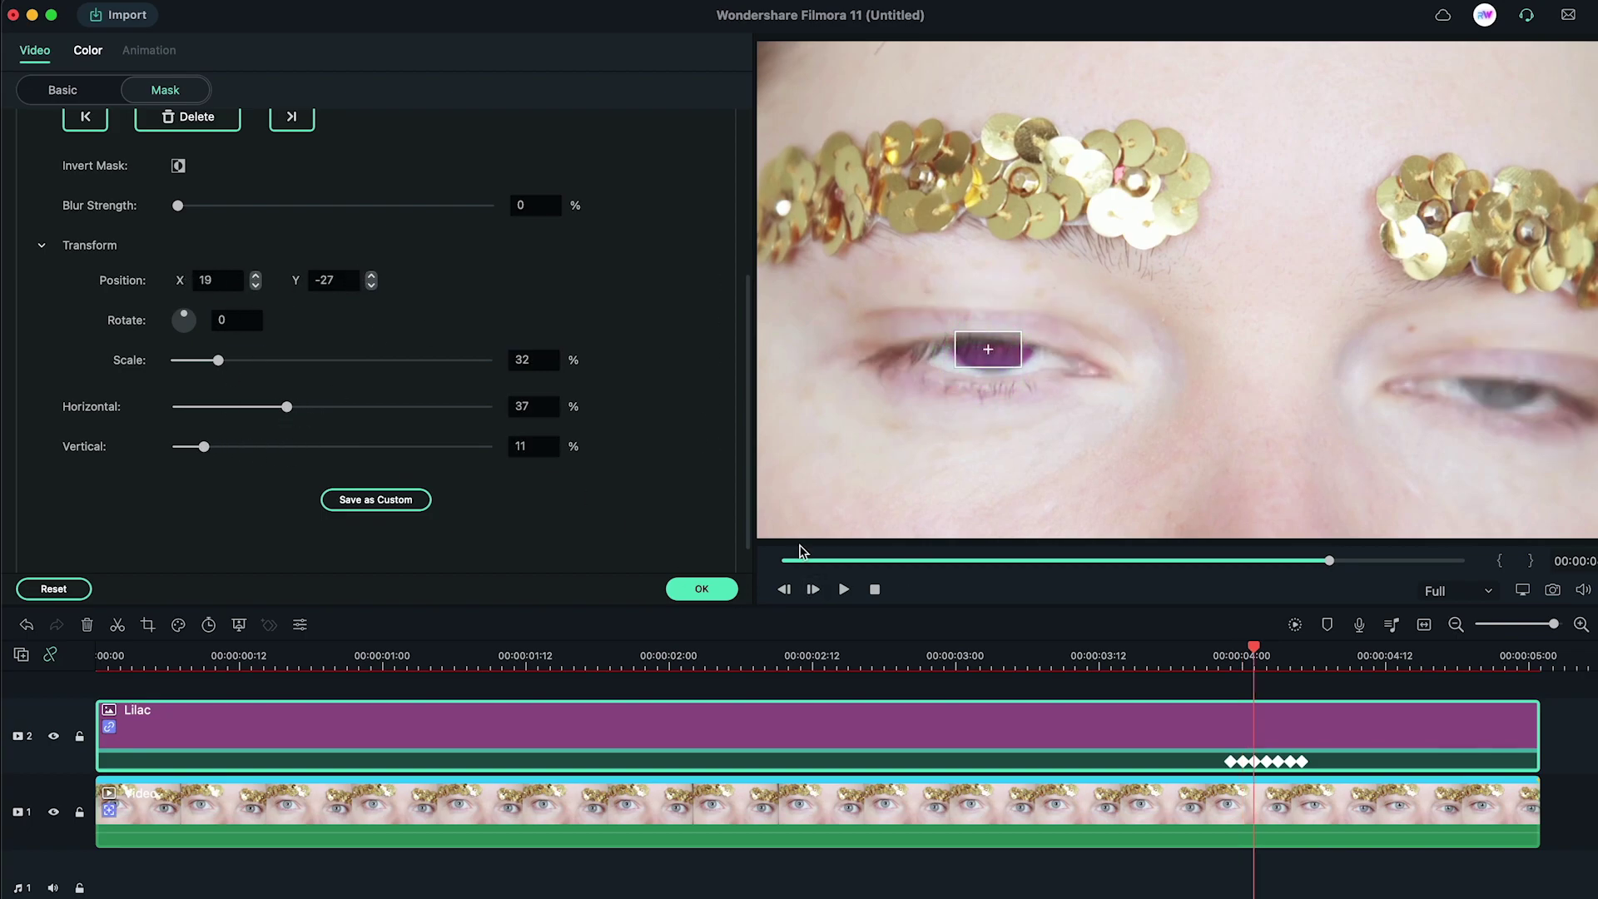
key("Right")
key("Right")
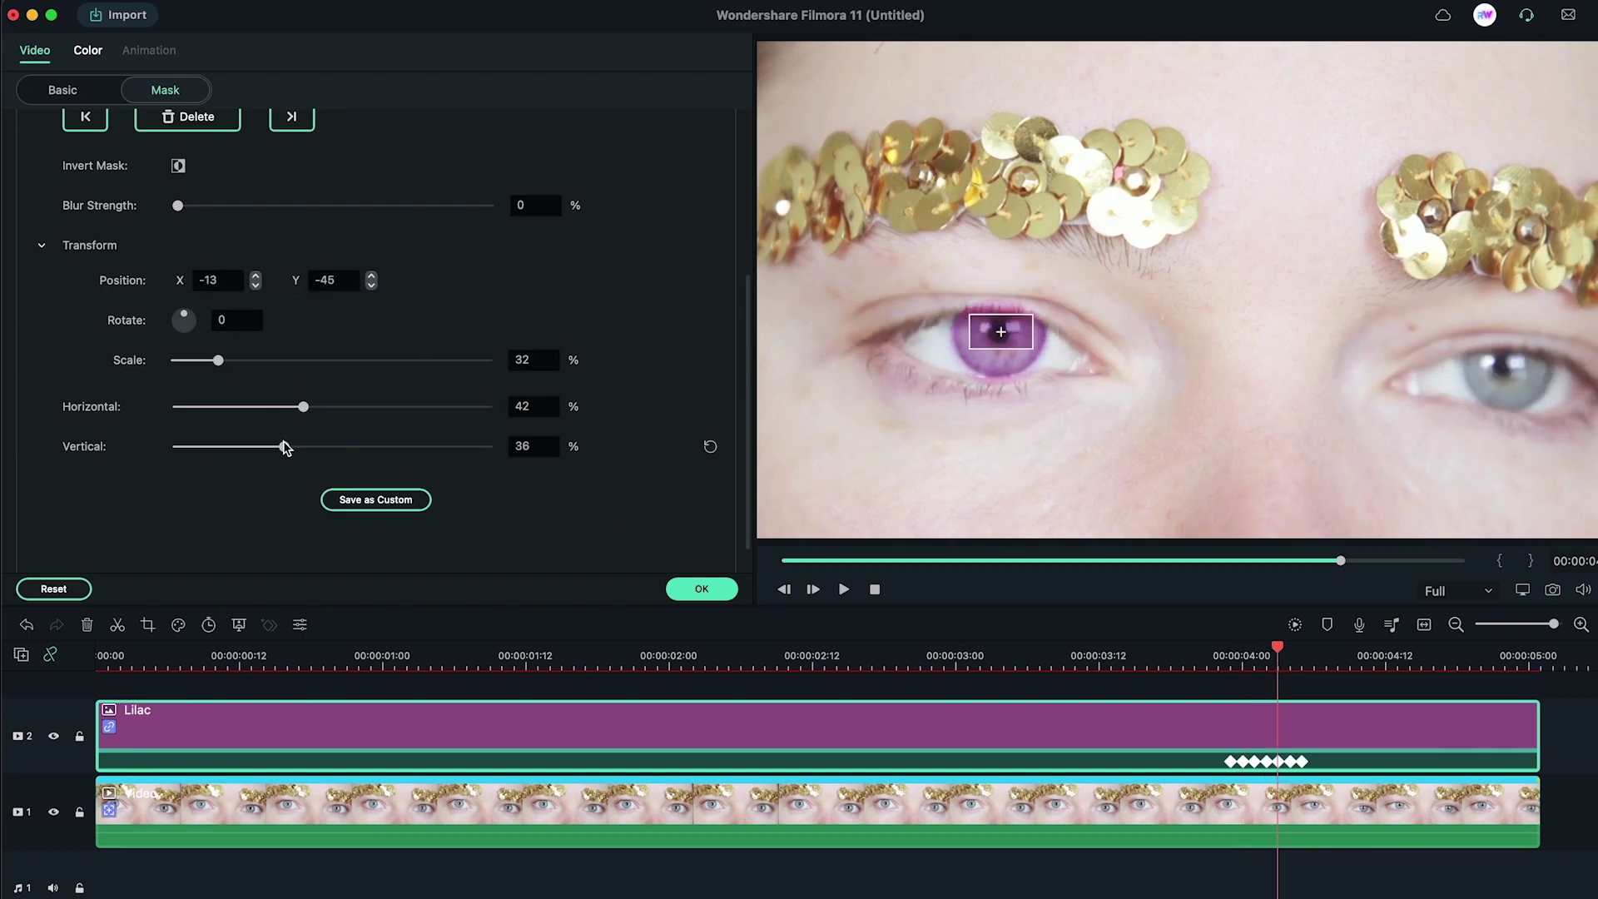
left_click(815, 593)
- Close the Lilac settings and play the video from the start
left_click(701, 587)
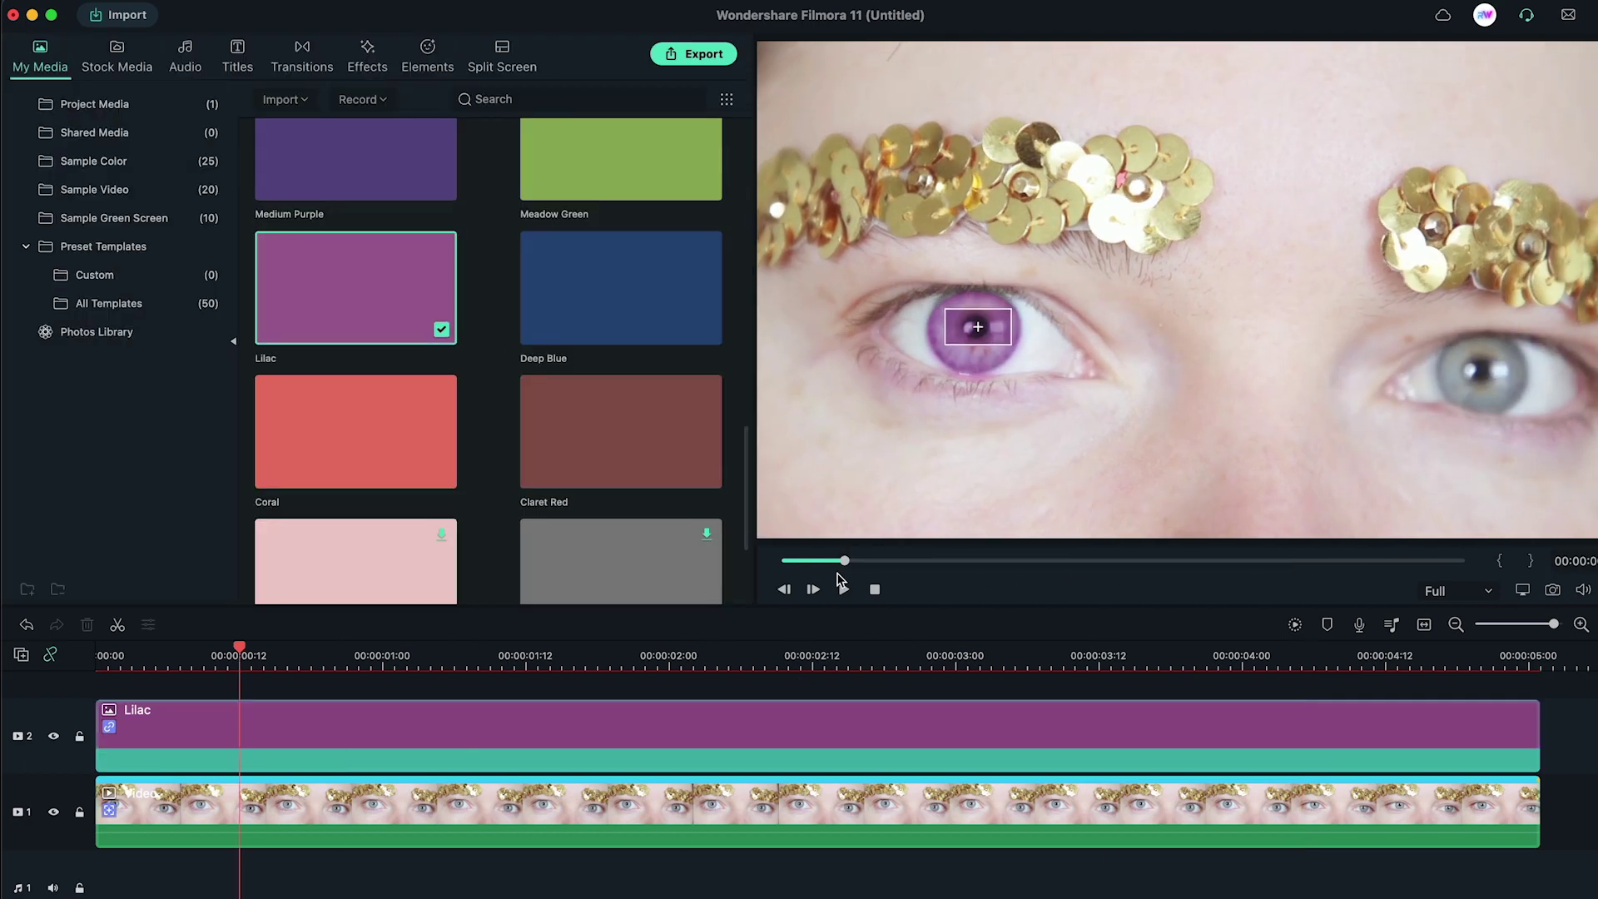
left_click(843, 590)
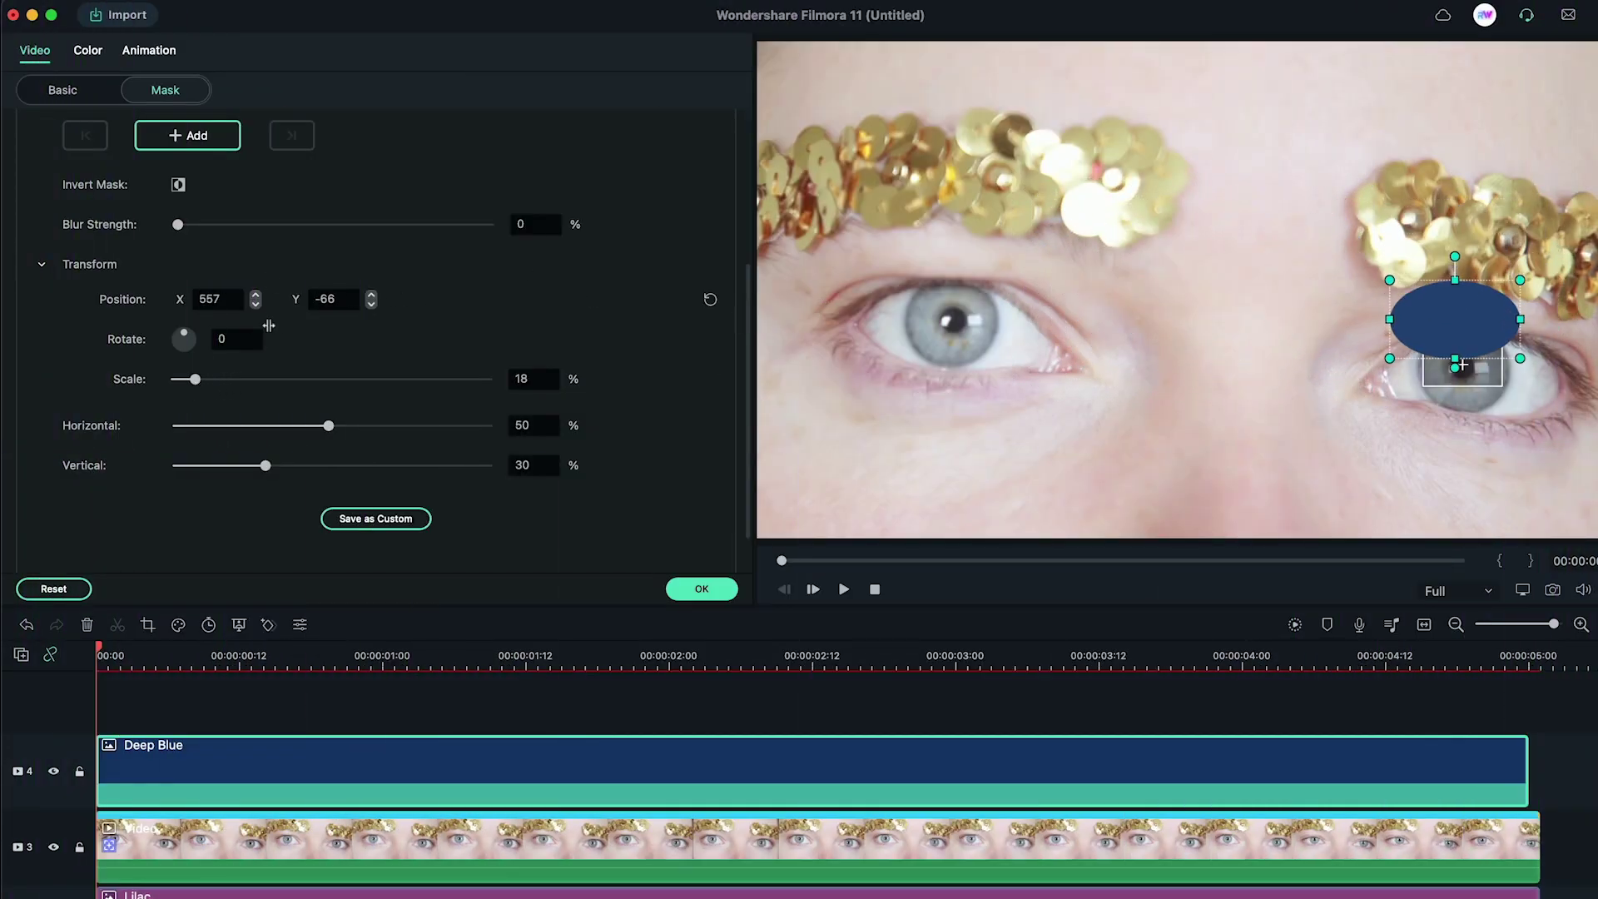
- Position and scale the Deep Blue layer's circle mask over the right iris
left_click(225, 749)
left_click(376, 230)
left_click(359, 308)
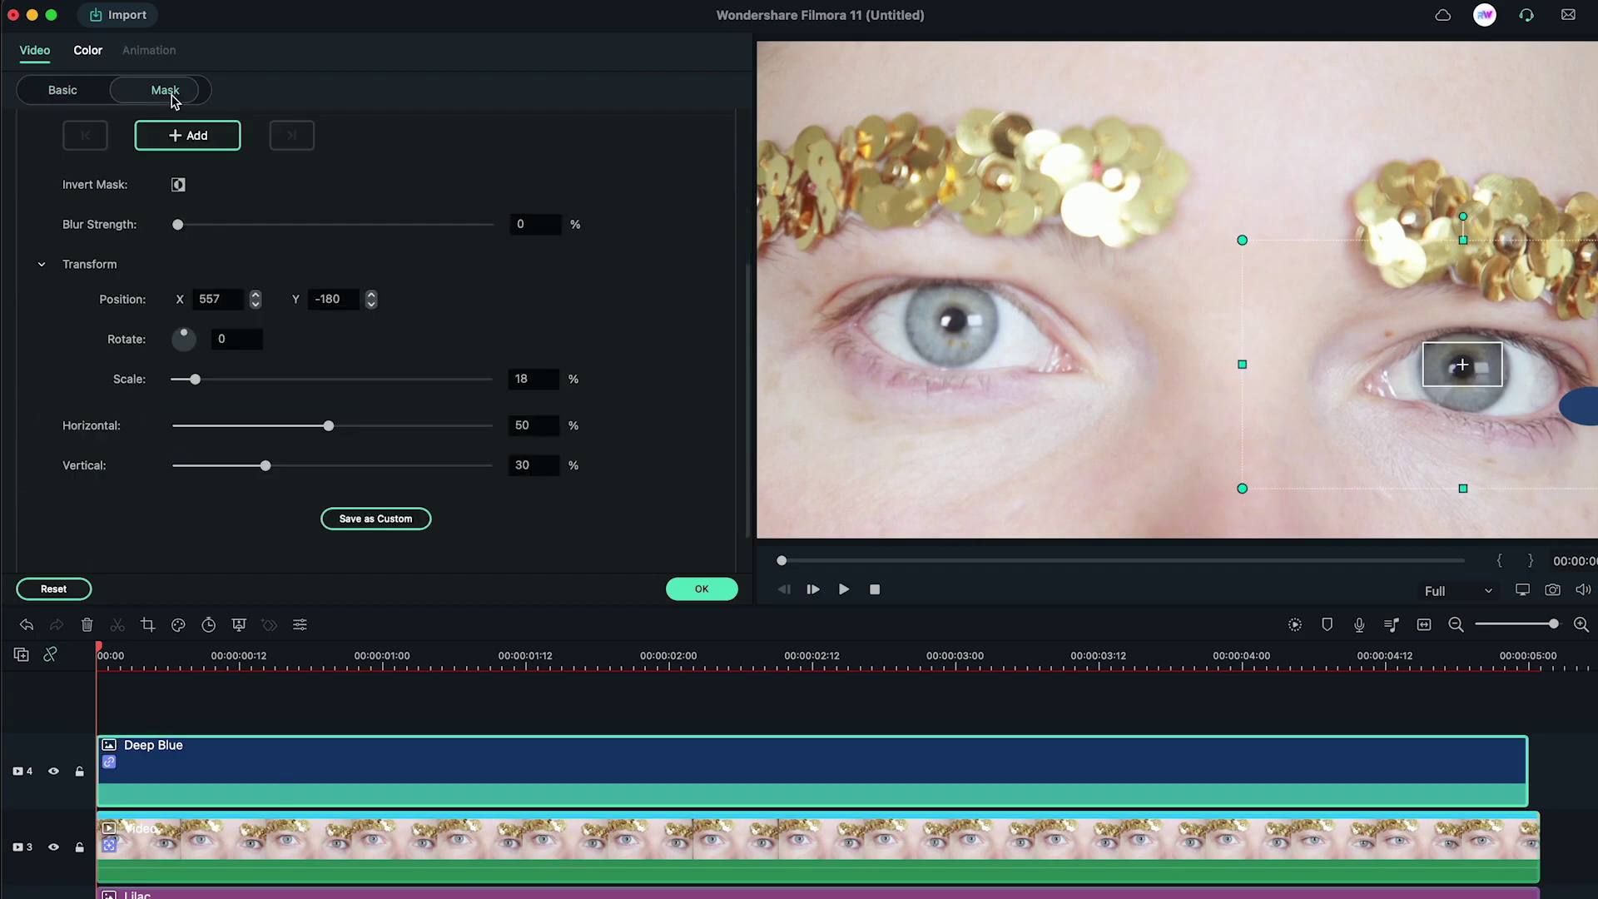
scroll(302, 295, "down", 2)
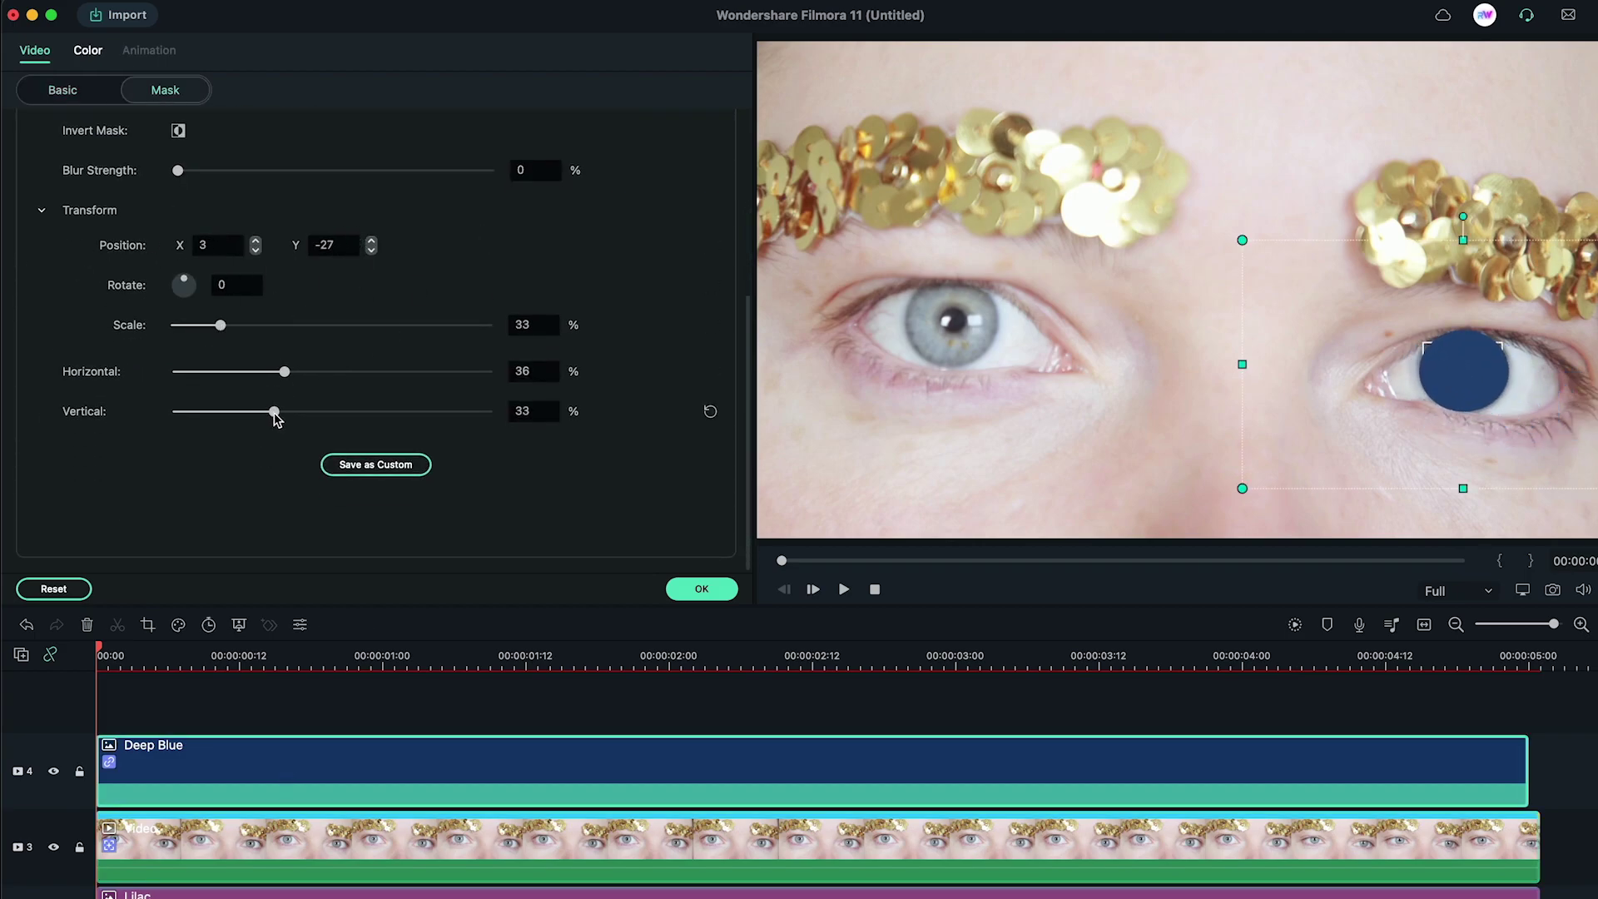
- Set the Deep Blue layer's blending mode to Soft Light and confirm the settings
left_click(63, 90)
left_click(310, 415)
left_click(441, 588)
left_click(374, 414)
left_click(624, 578)
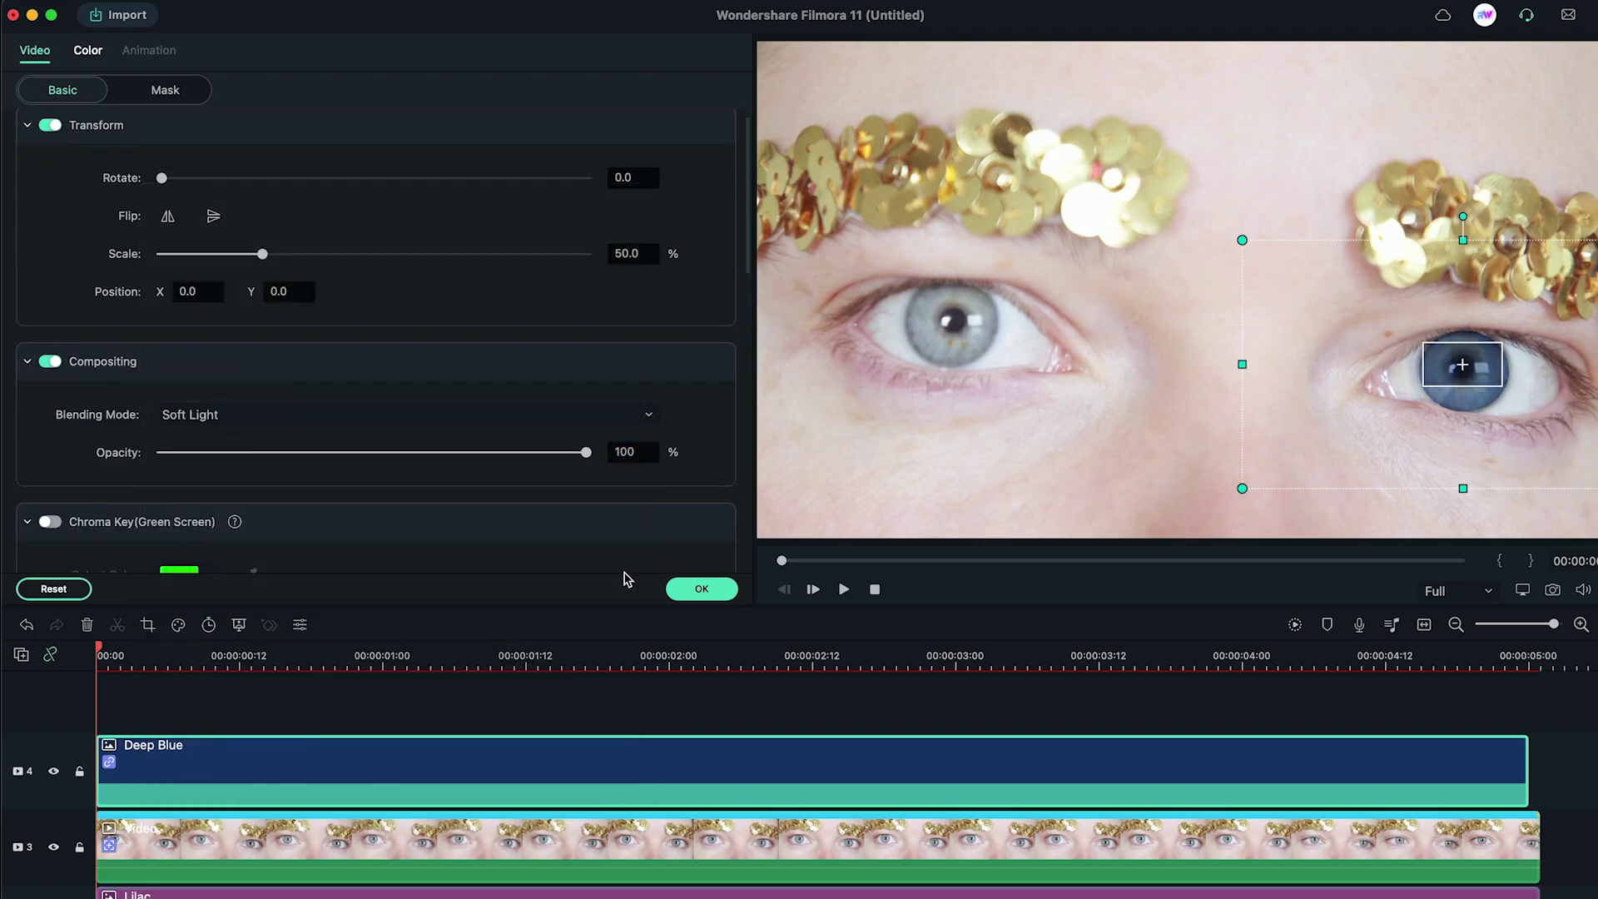
left_click(701, 588)
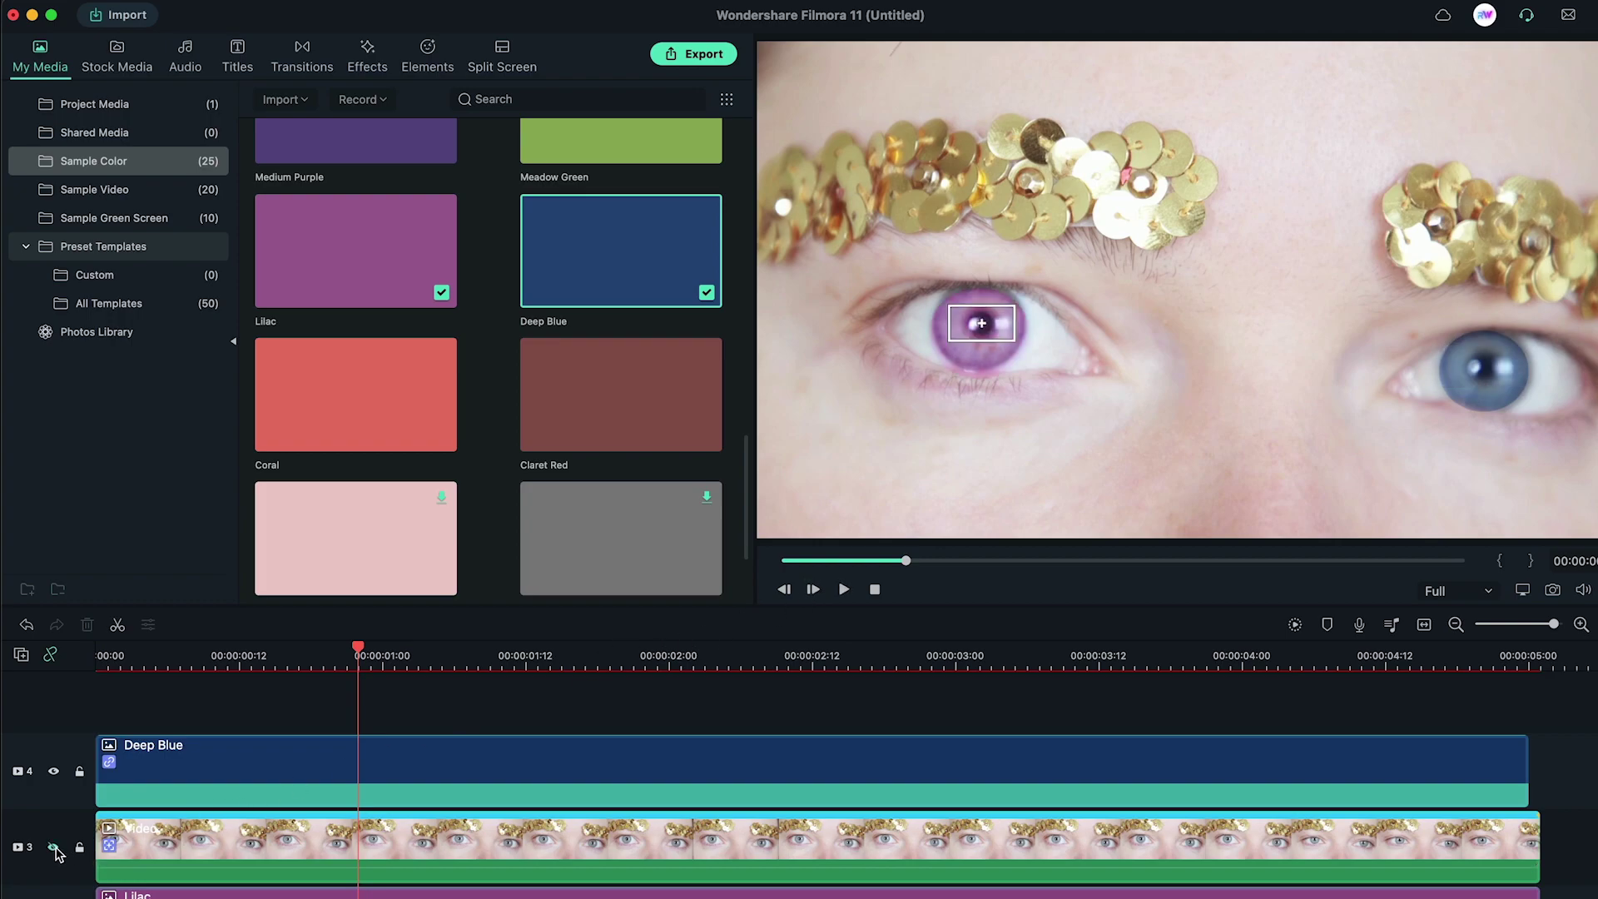
mouse_move(838, 654)
left_mouse_down()
mouse_move(420, 678)
mouse_move(250, 651)
mouse_move(743, 648)
left_mouse_up()
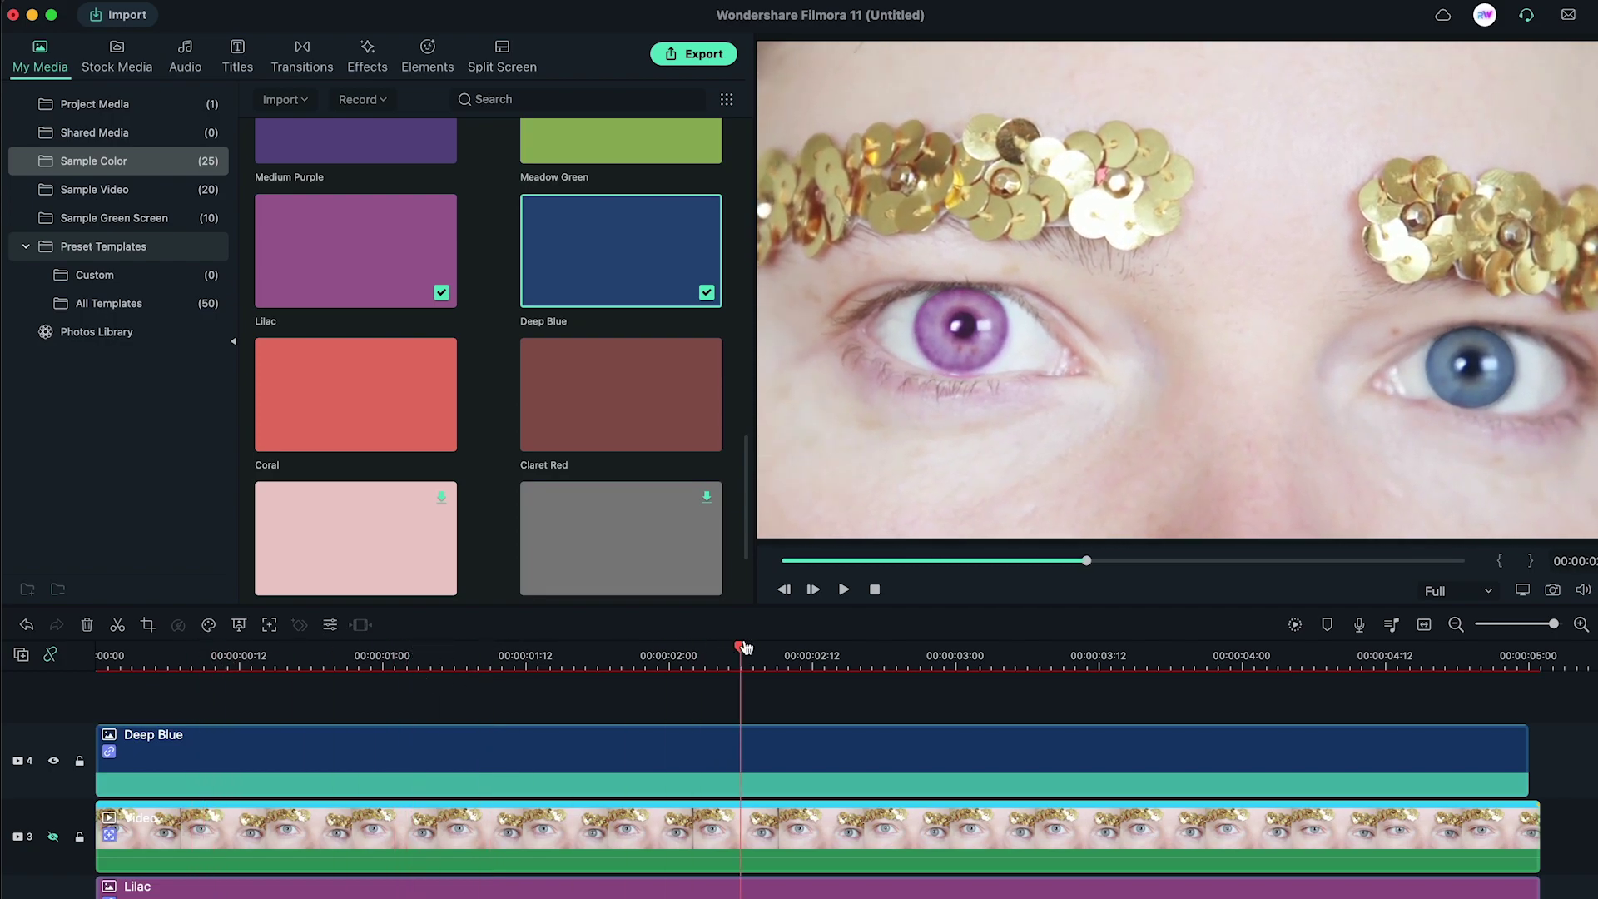